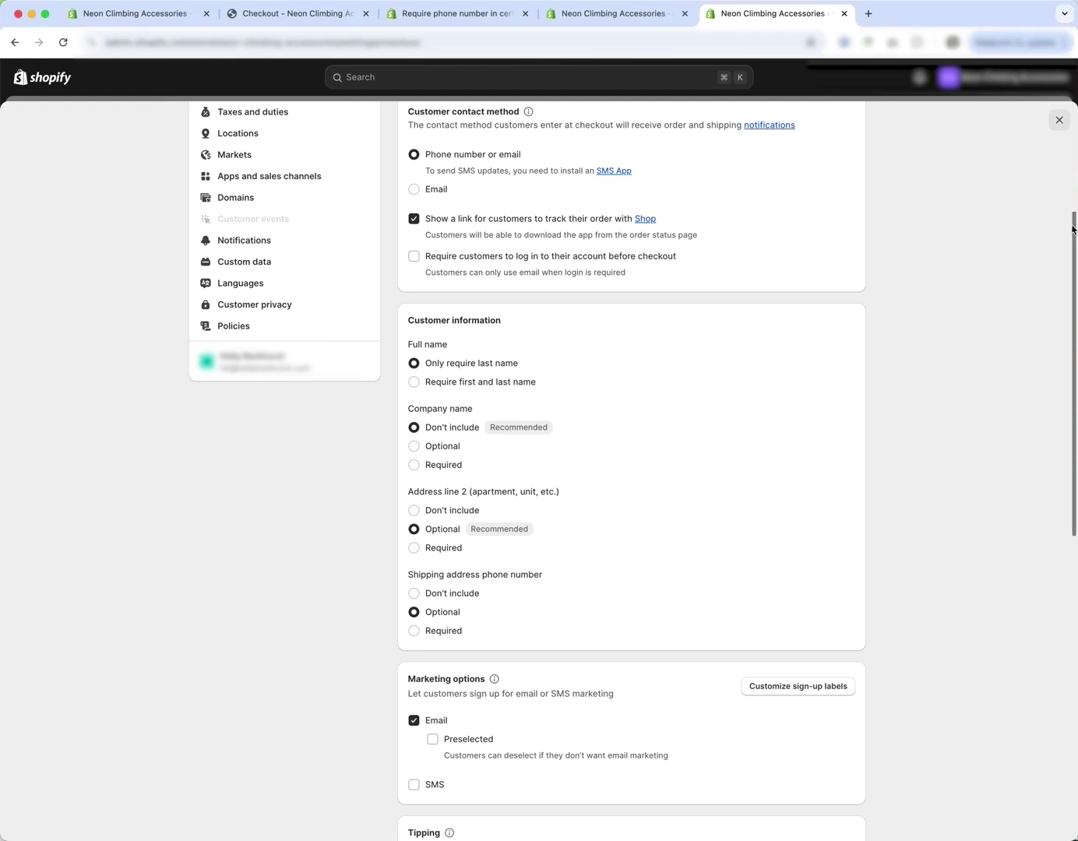
Scroll to the Customer information section, where the shipping address phone is set to Optional.
scroll(1072, 199, up, 5)
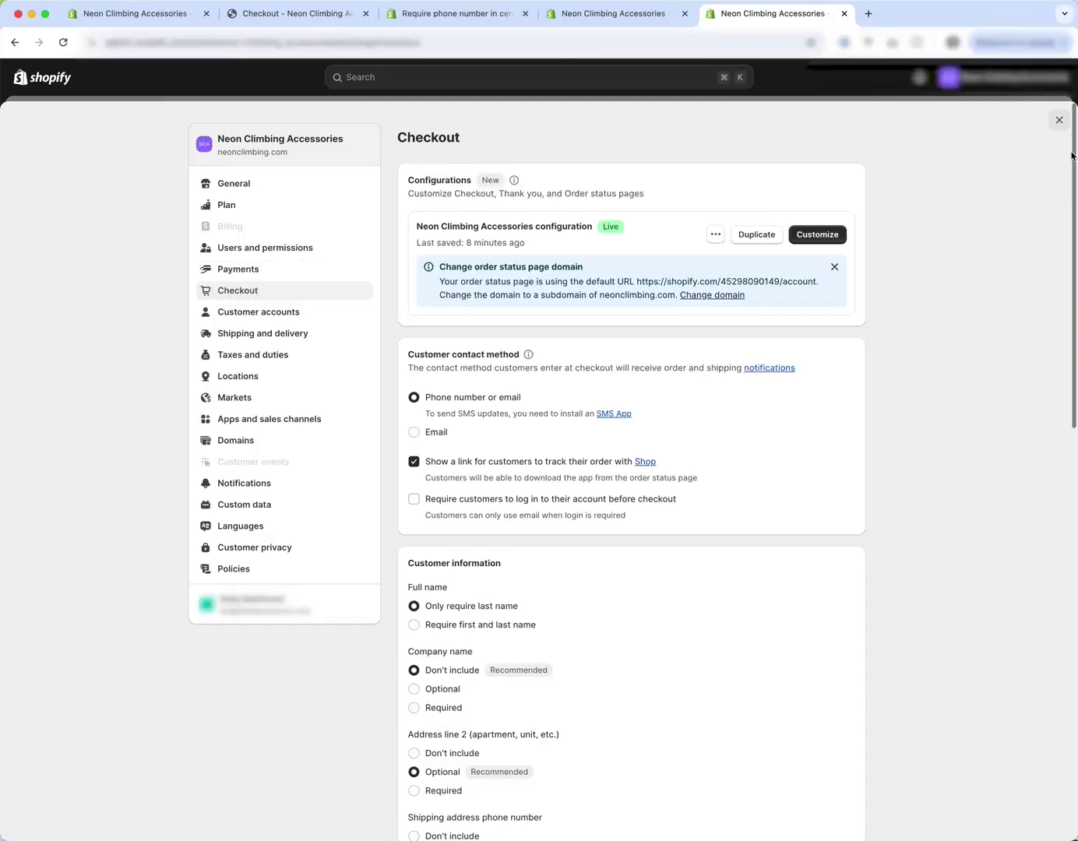
drag(1072, 157, 1040, 299)
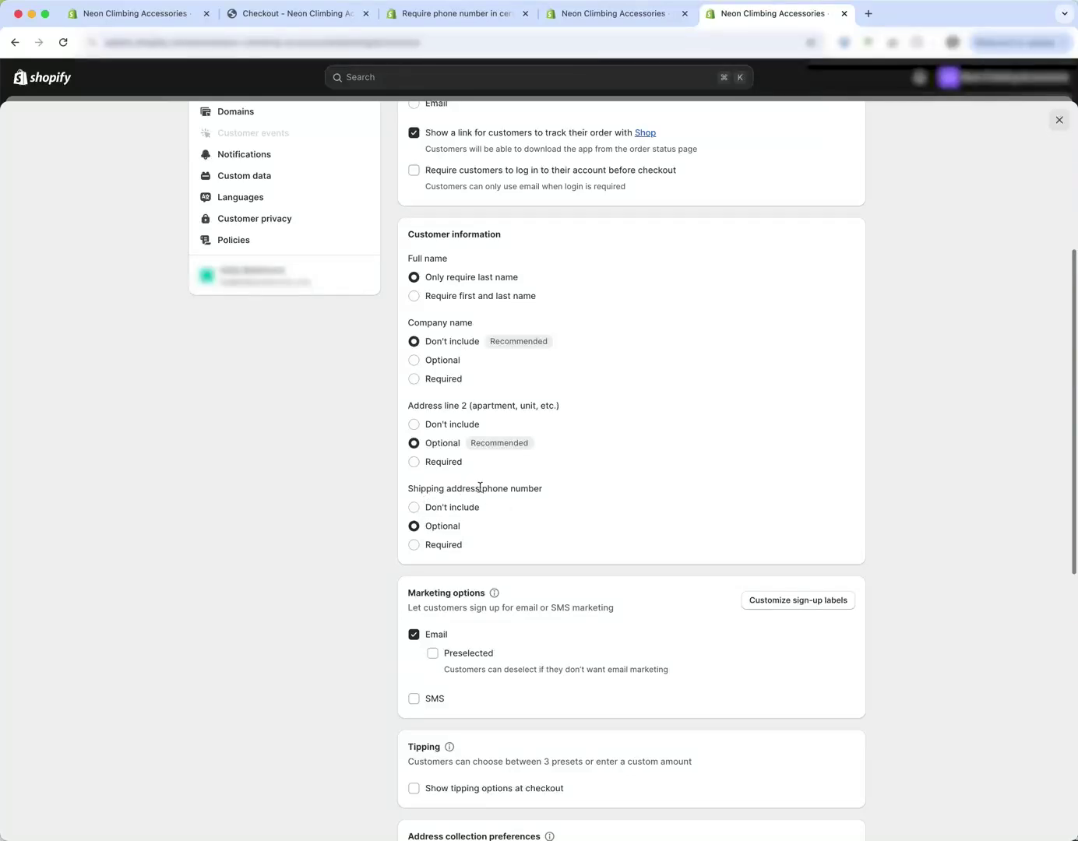
drag(482, 488, 544, 491)
click(631, 16)
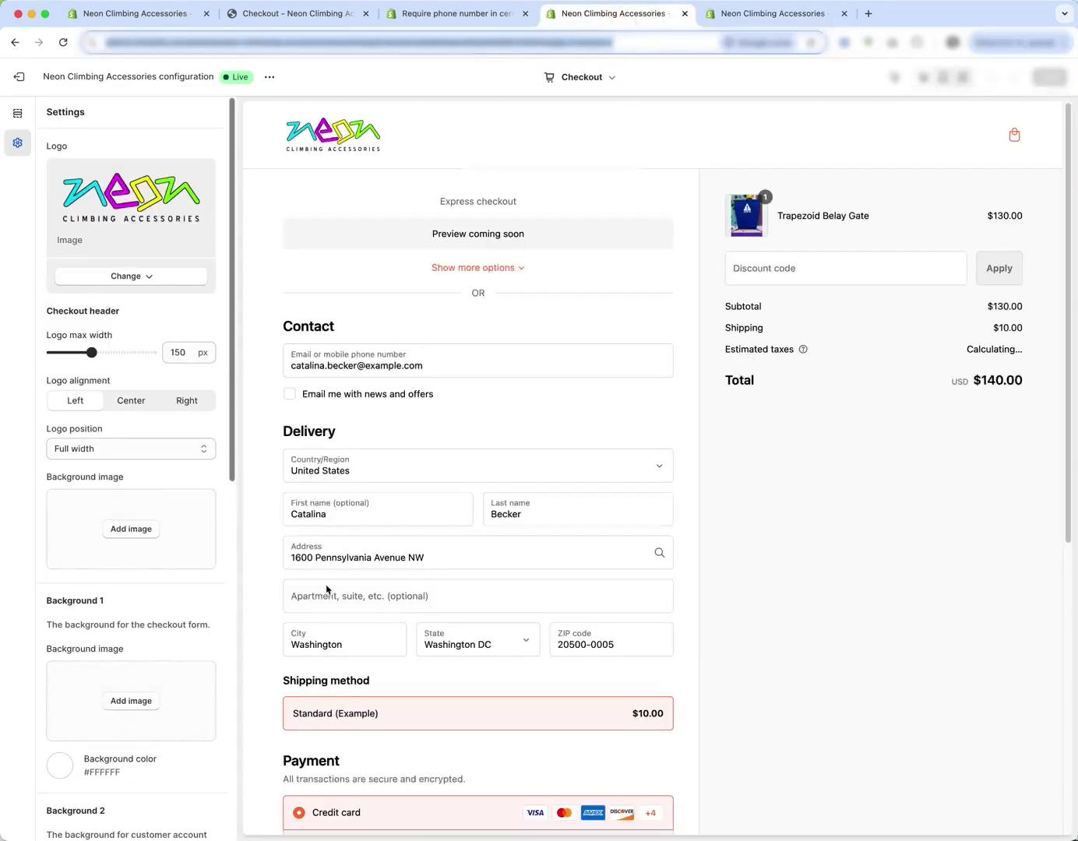
Reload the checkout preview, inspect its Phone (optional) field, then find that label in Theme content.
drag(1069, 201, 1030, 306)
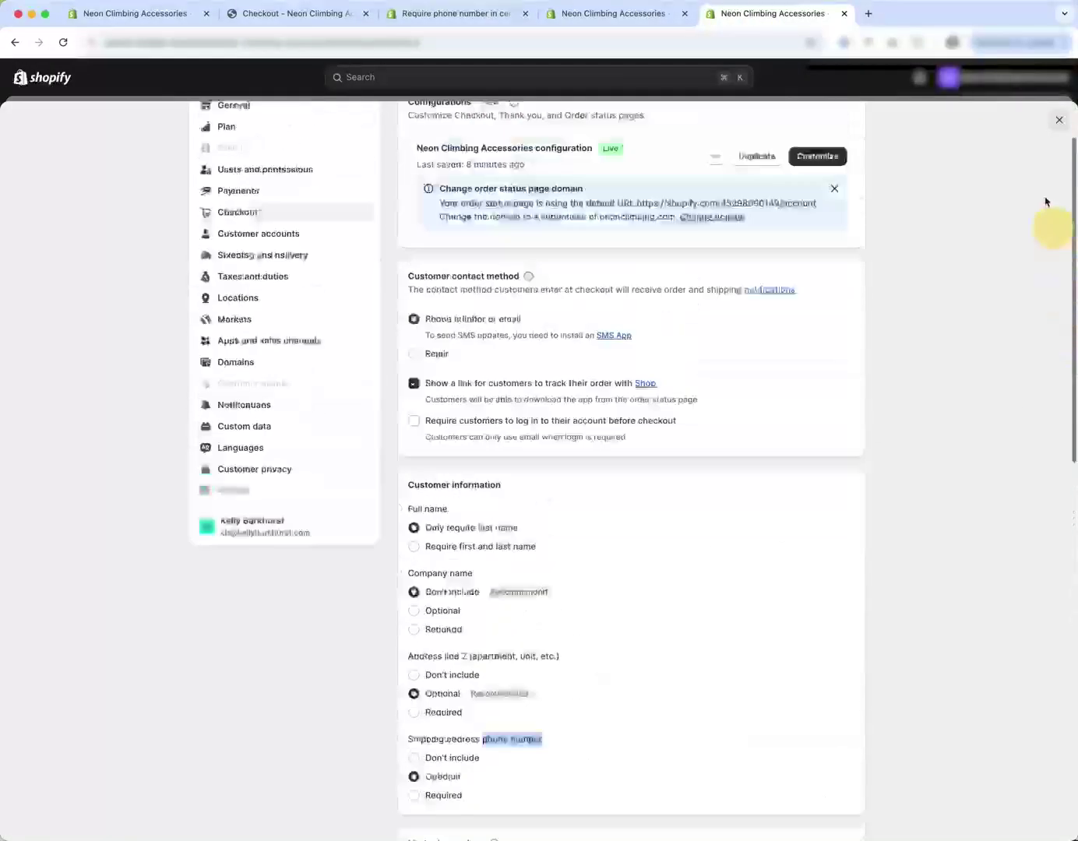
click(616, 19)
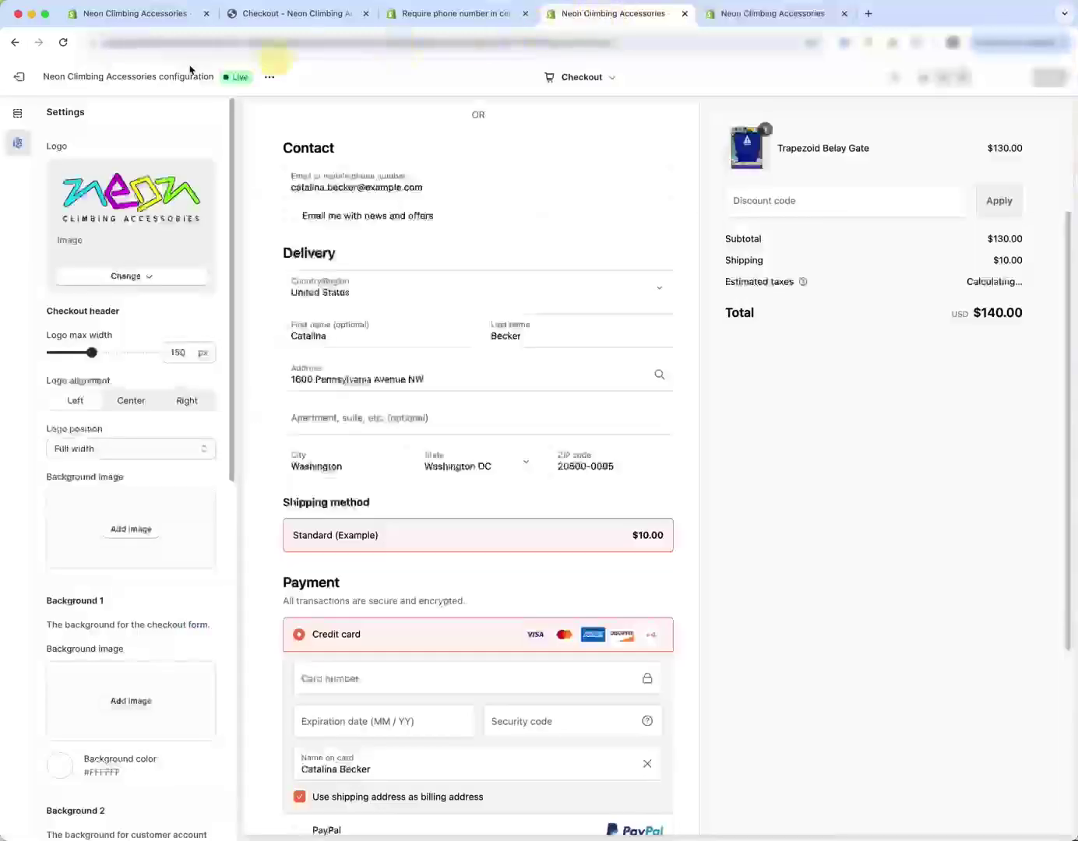
click(63, 42)
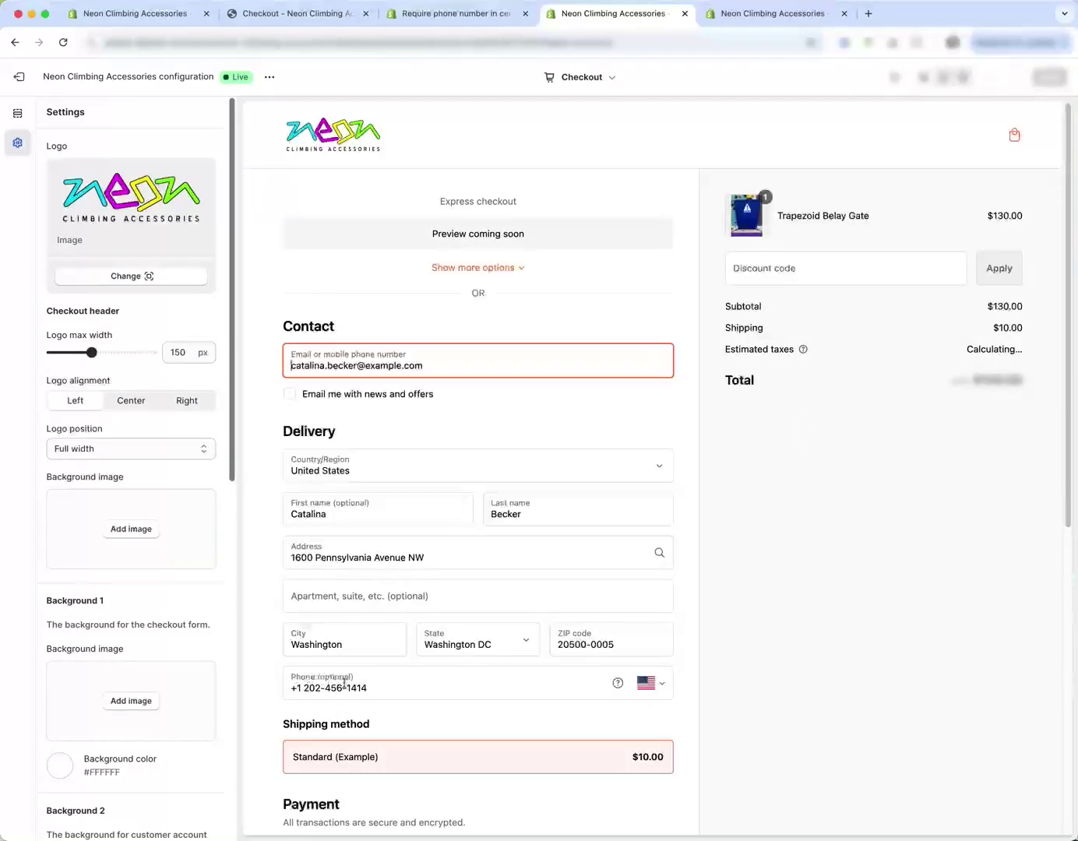
click(326, 677)
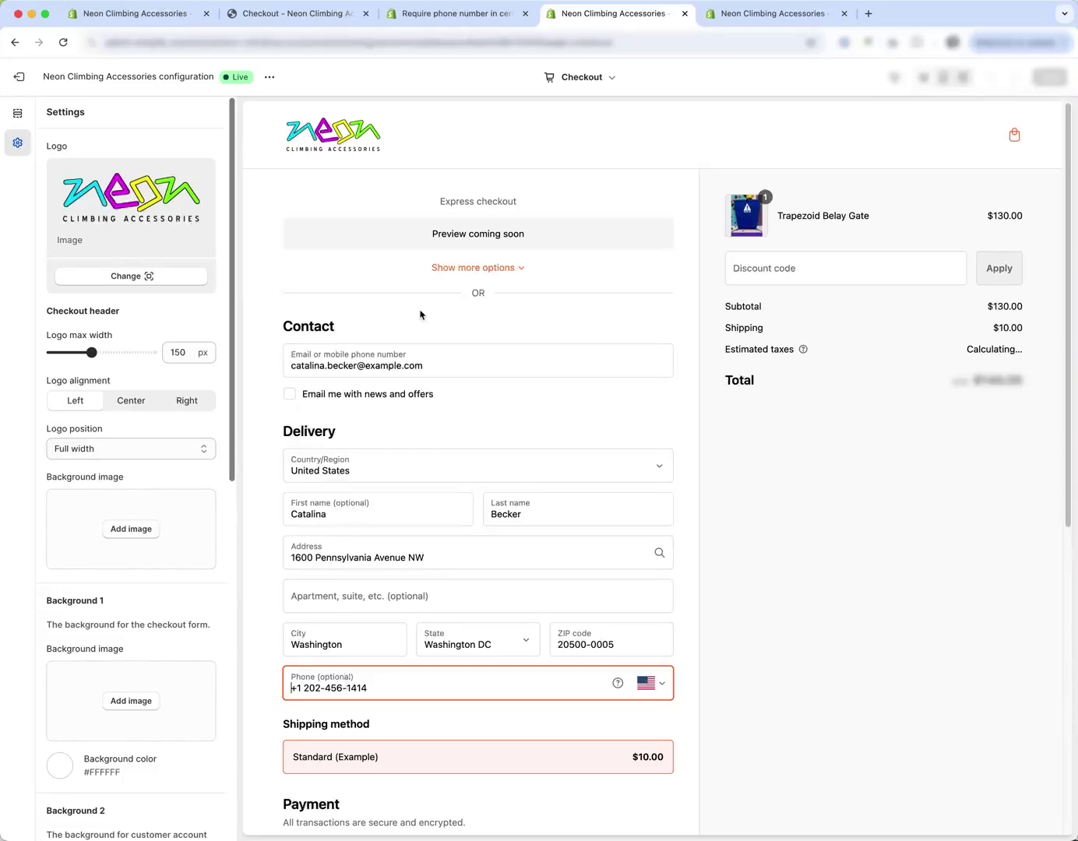
click(144, 20)
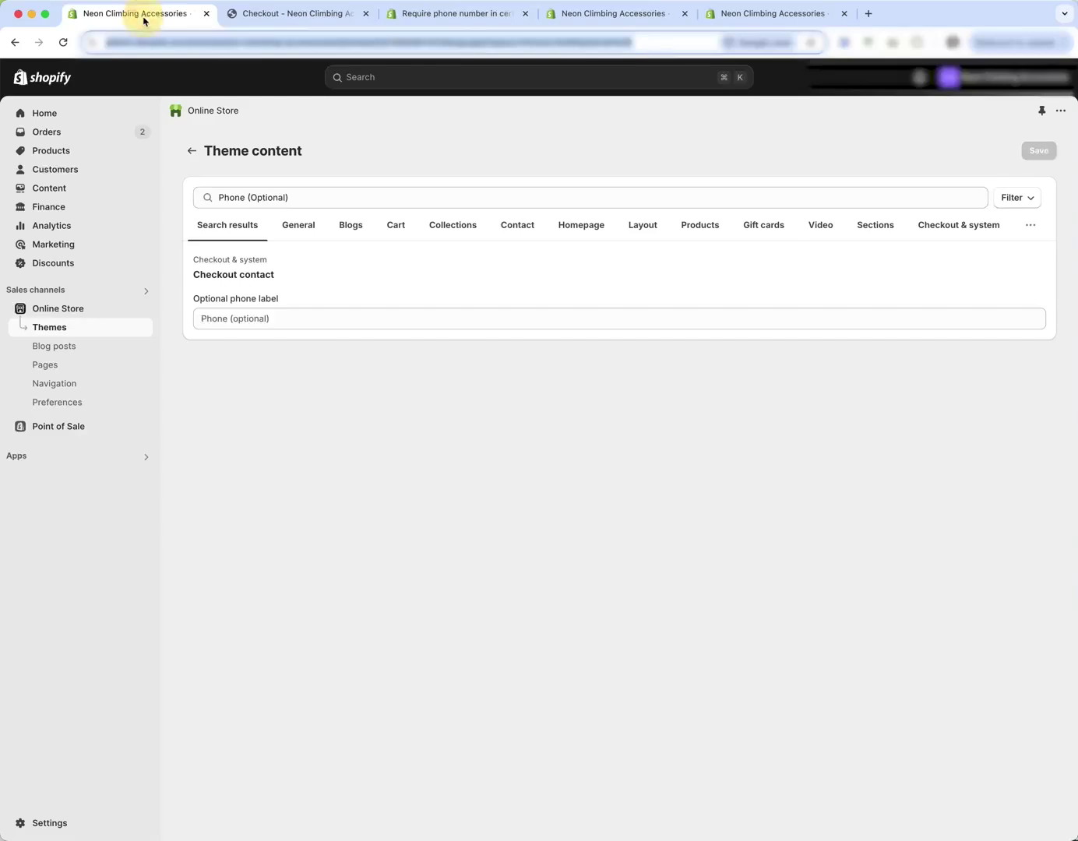
Open the Venture theme's default theme content editor from the Online Store themes page.
click(62, 312)
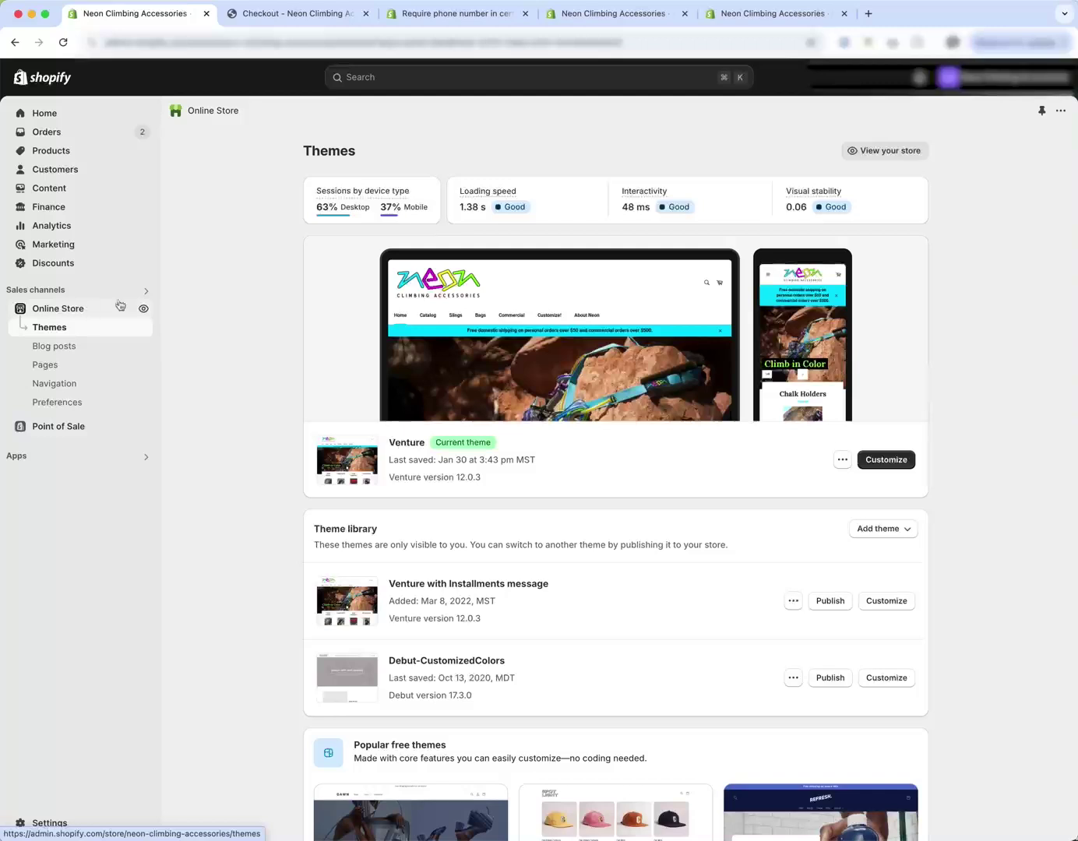
click(841, 463)
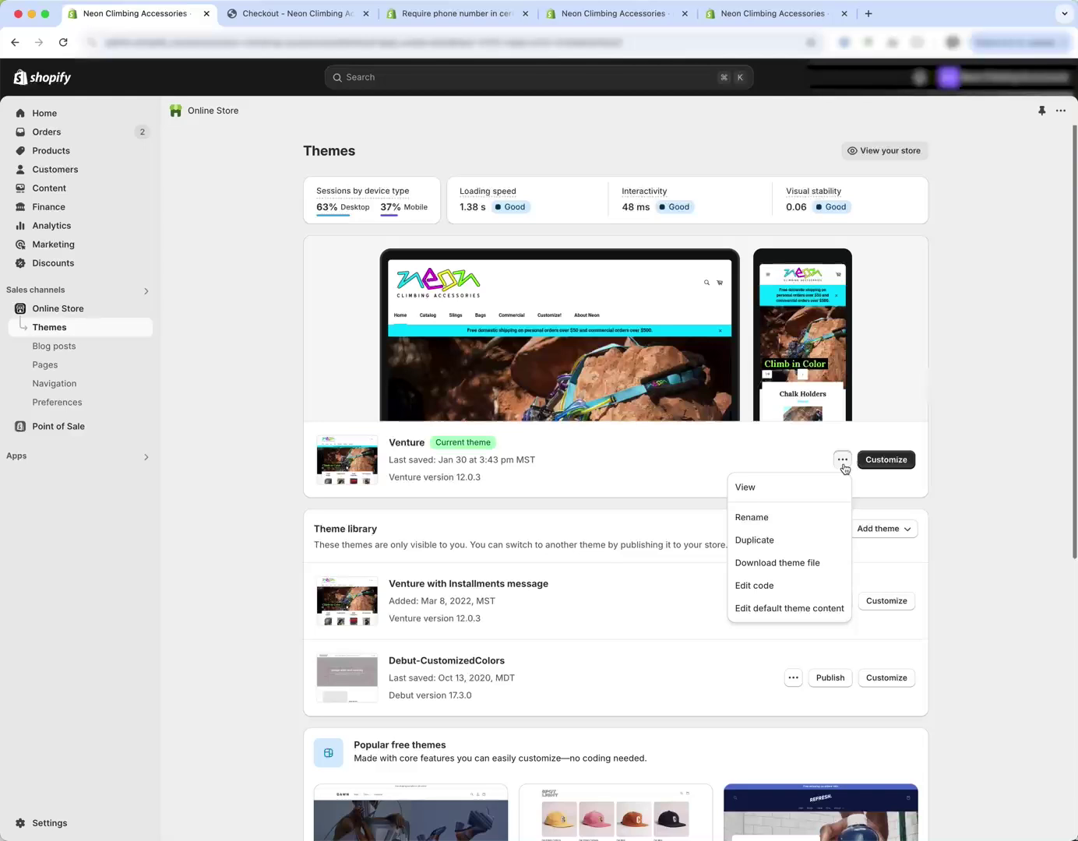
click(768, 615)
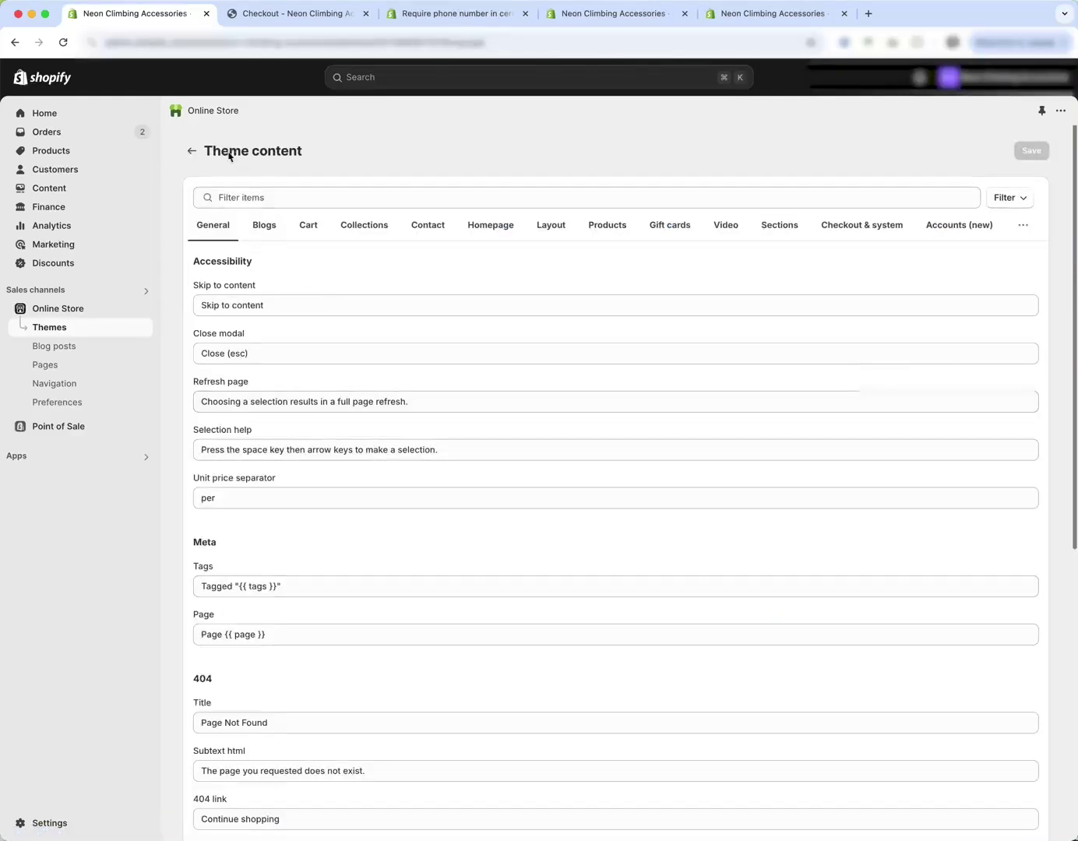
click(229, 197)
Filter theme content for 'phone' and select the Optional phone label field.
text(phone)
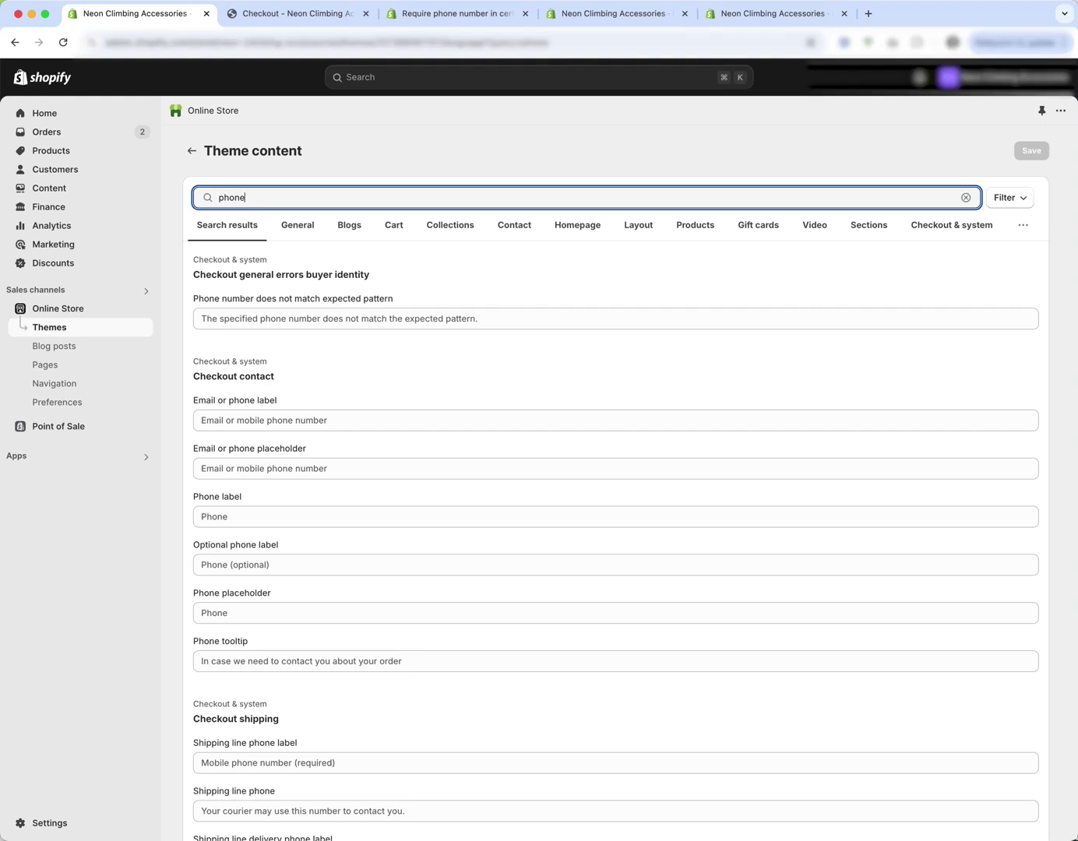
drag(192, 544, 299, 543)
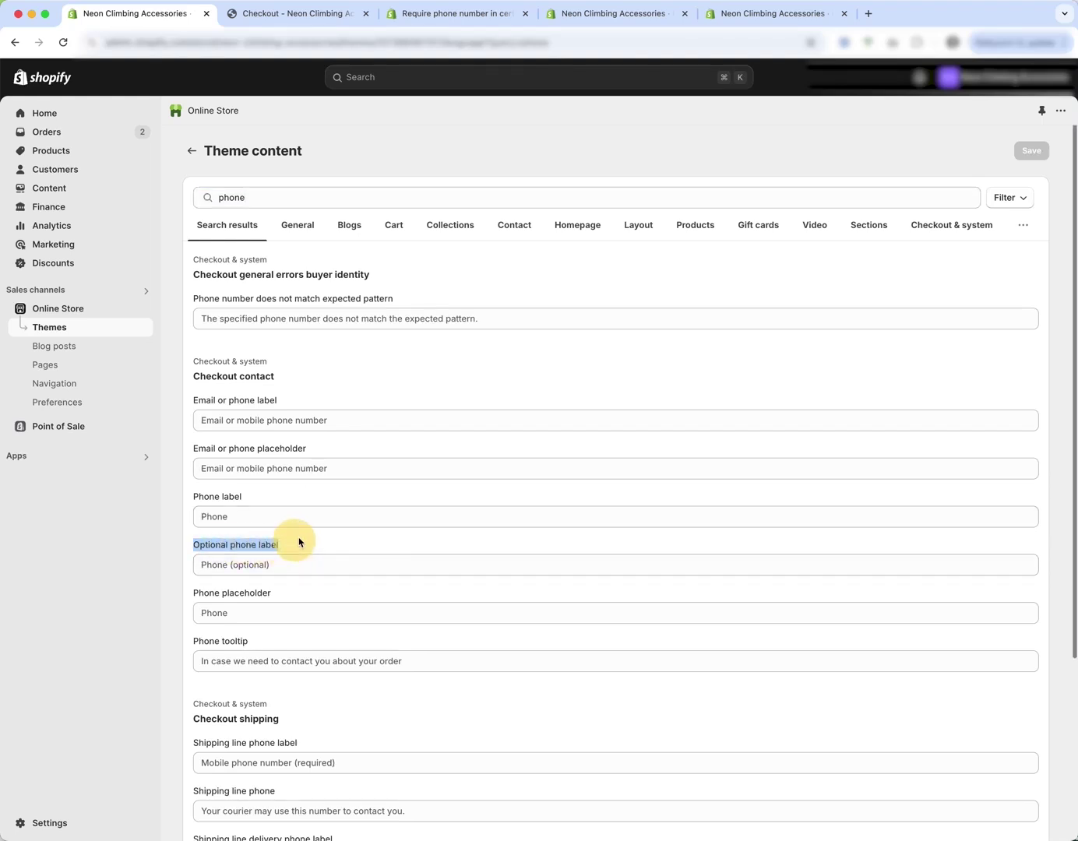
click(212, 566)
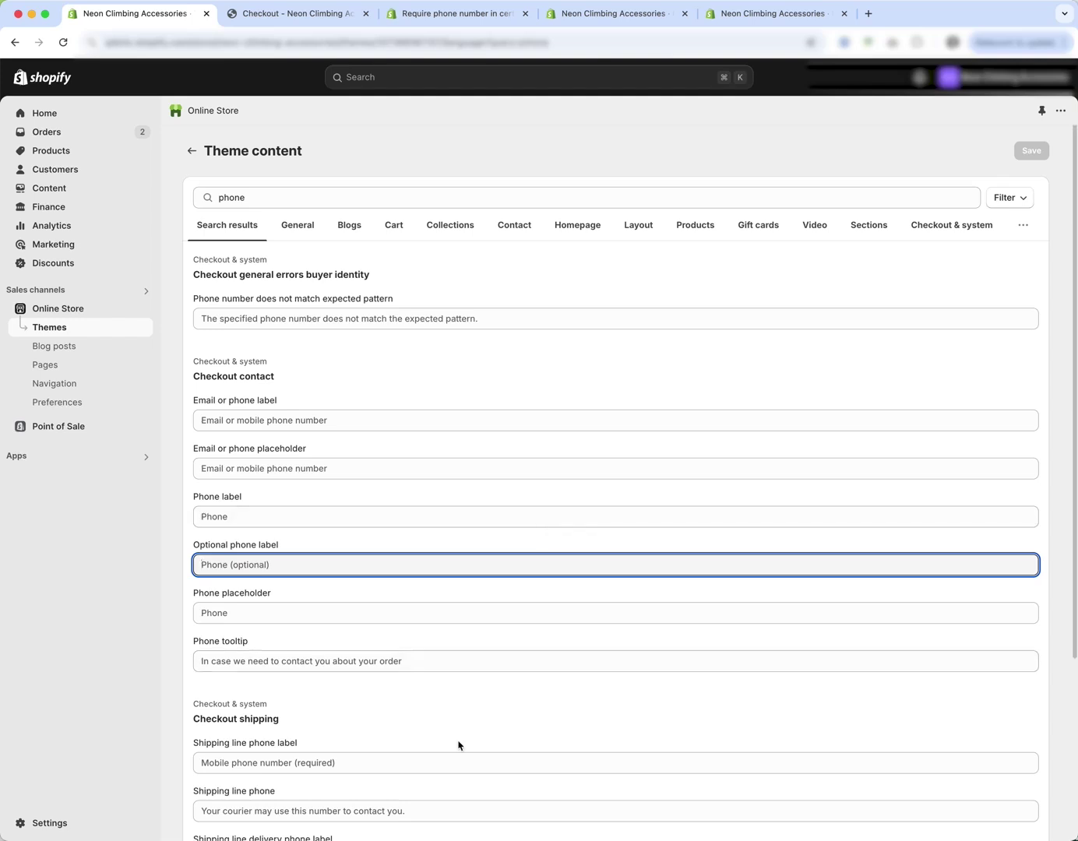
Paste 'Phone (Required for Customs on Int. Orders)' from the note into the label and save.
key(super+Tab)
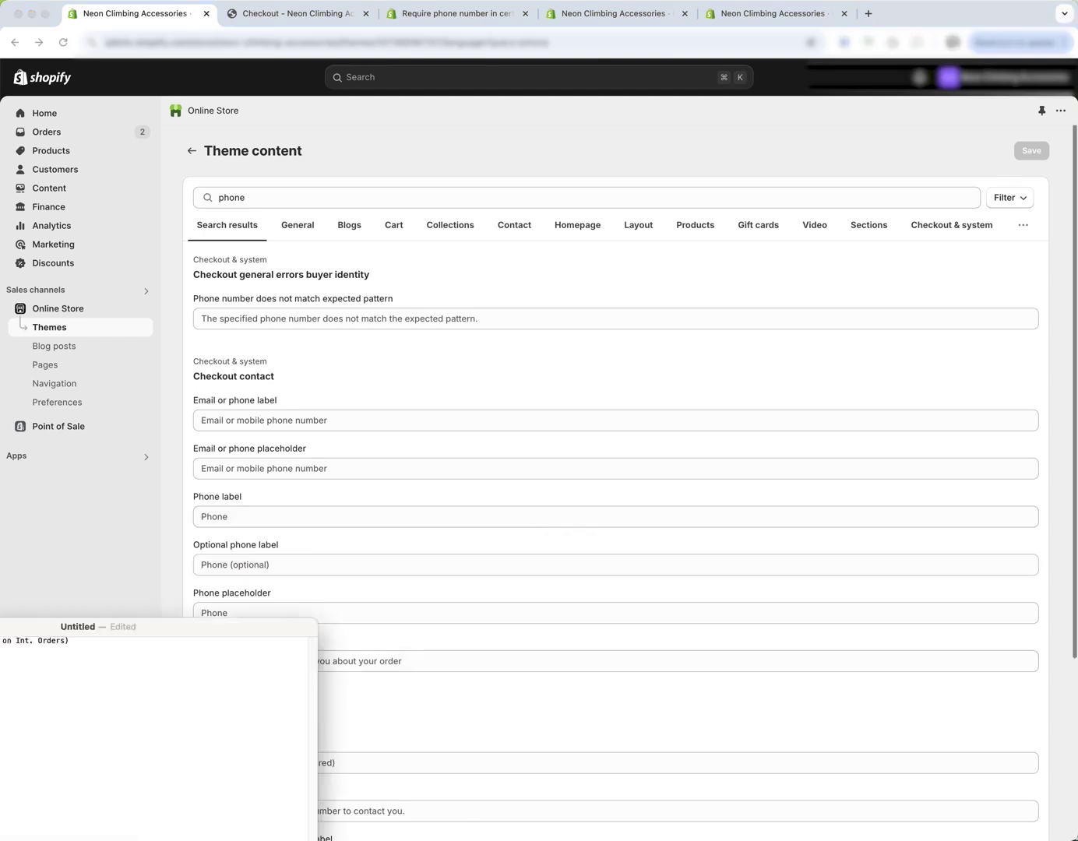
drag(43, 627, 442, 516)
click(475, 510)
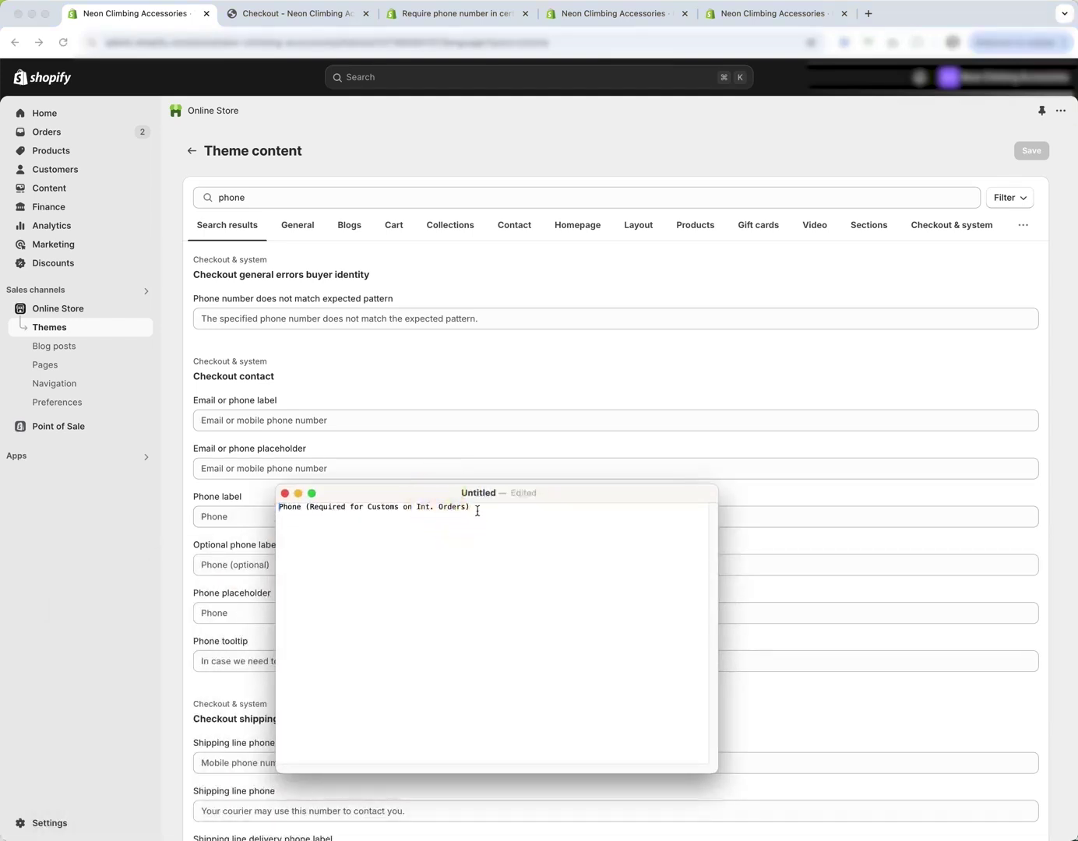
triple_click(318, 509)
key(super+c)
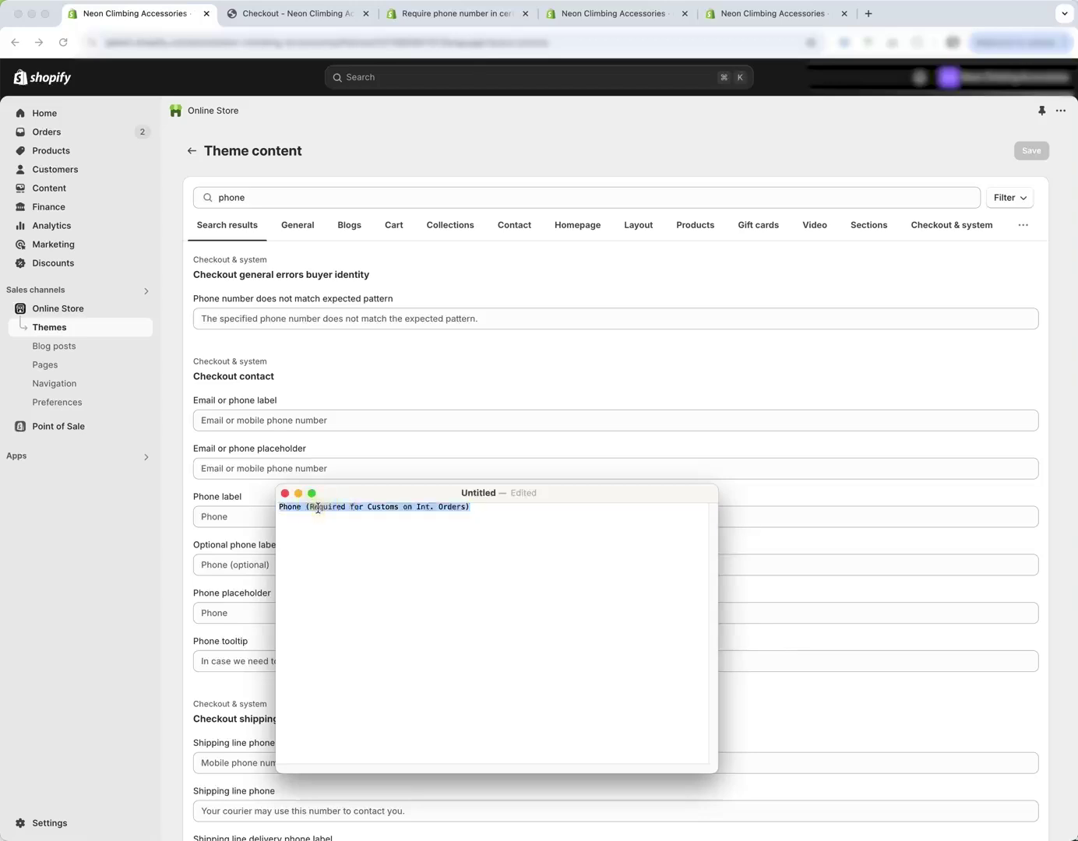
key(super+Tab)
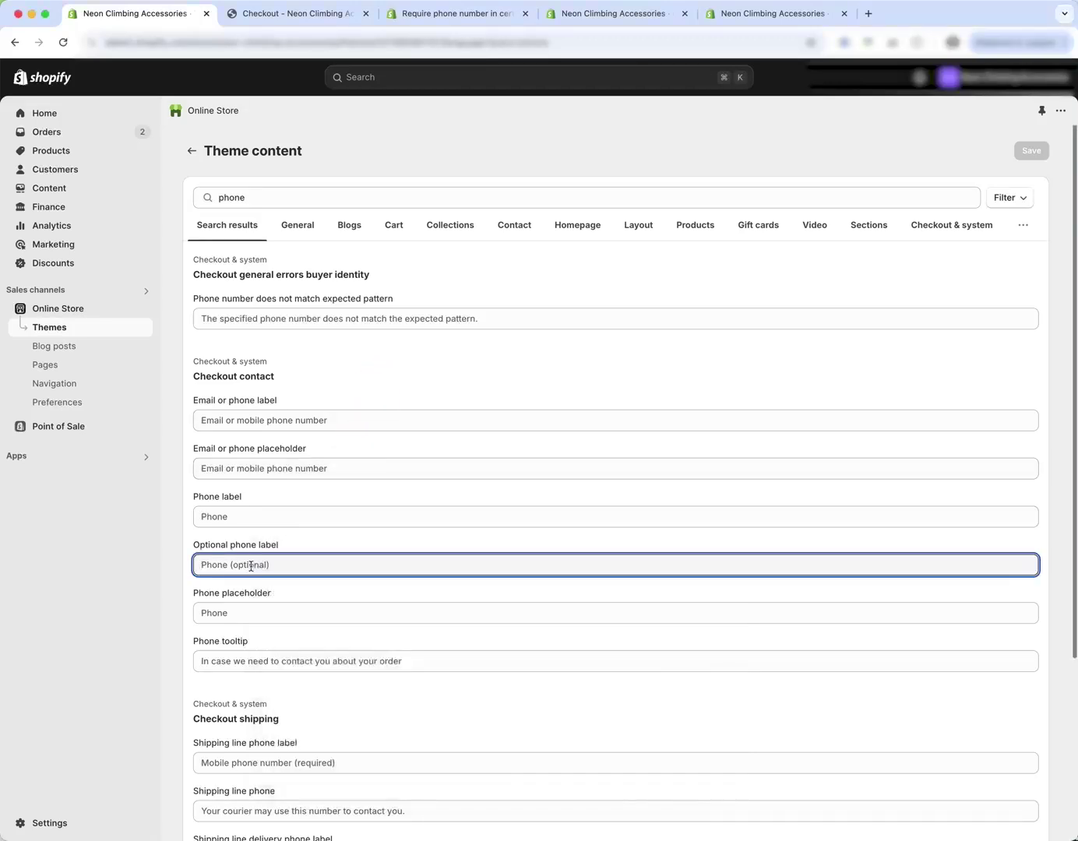
key(super+v)
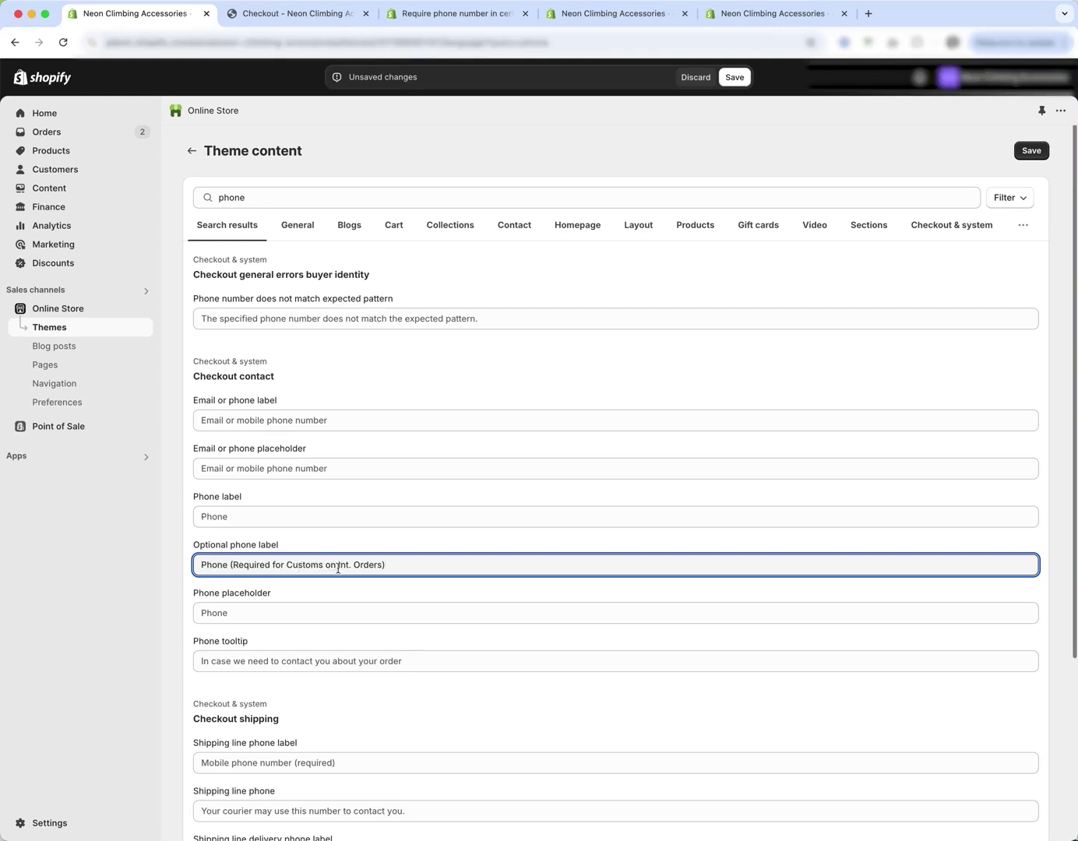
click(1020, 151)
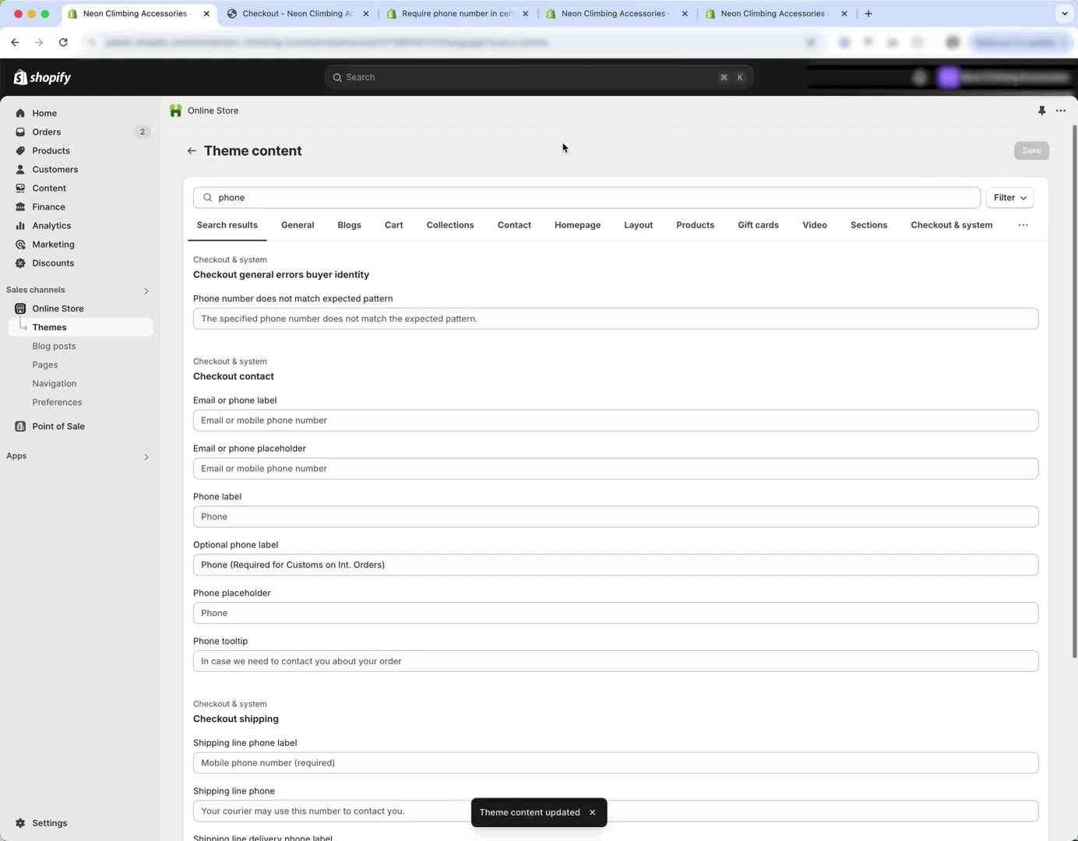
click(766, 18)
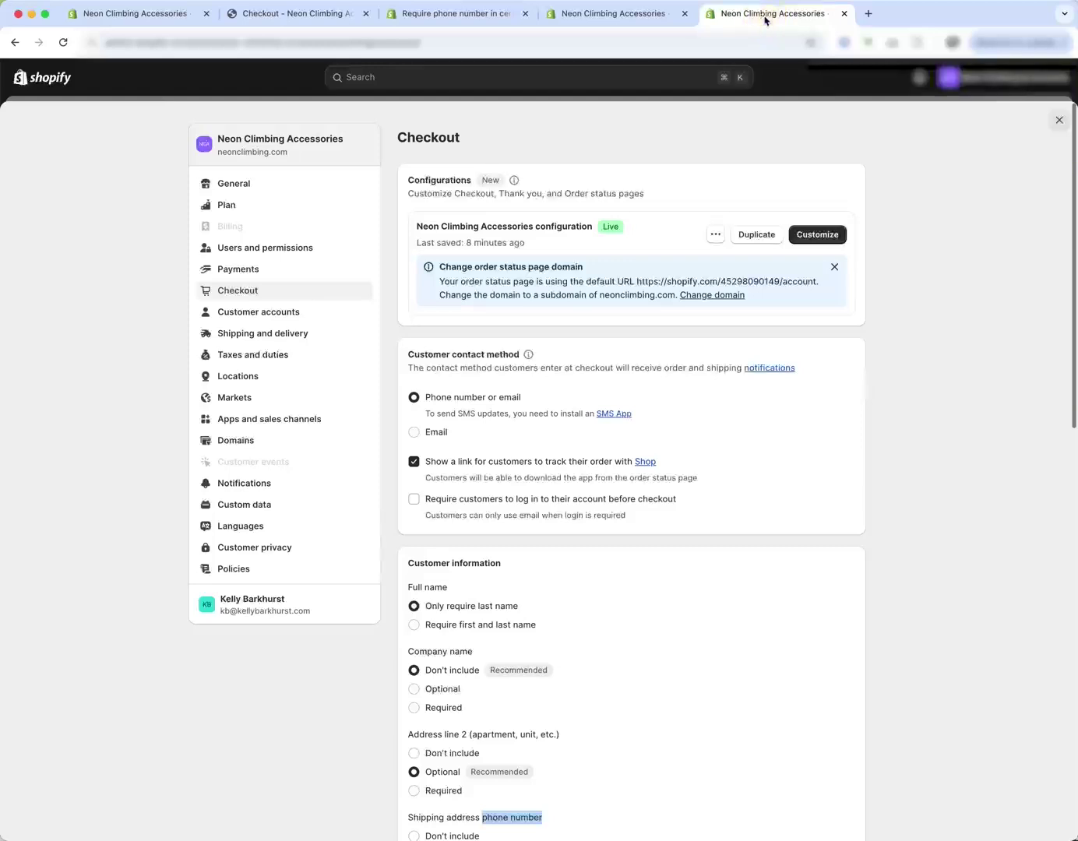
Check the new phone label in the checkout preview in both mobile and desktop layouts.
click(644, 16)
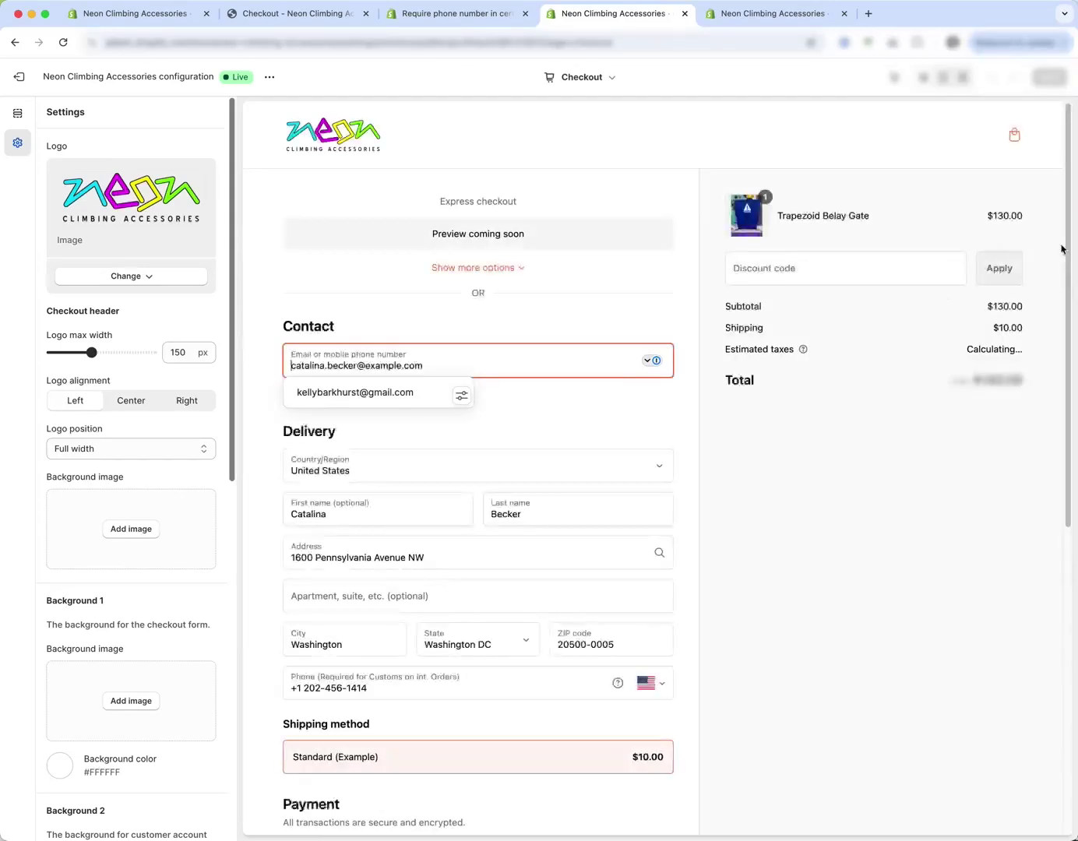
drag(1062, 249, 1025, 505)
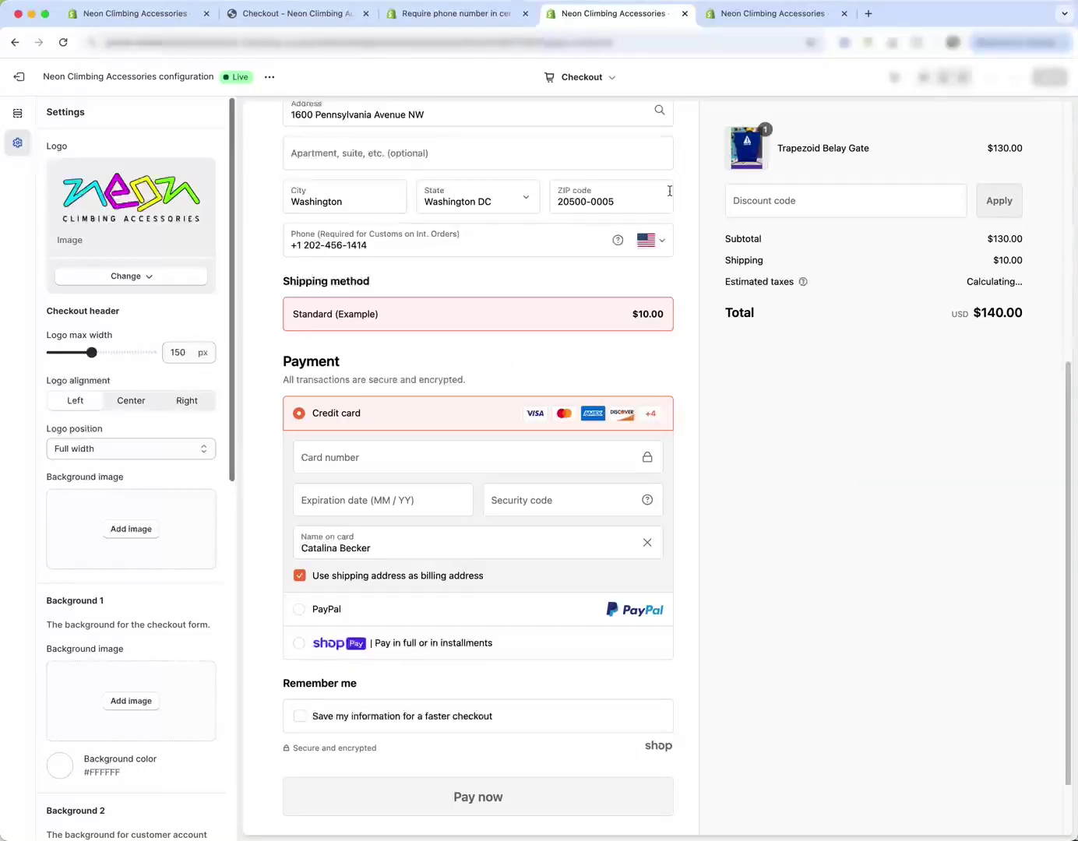
click(951, 78)
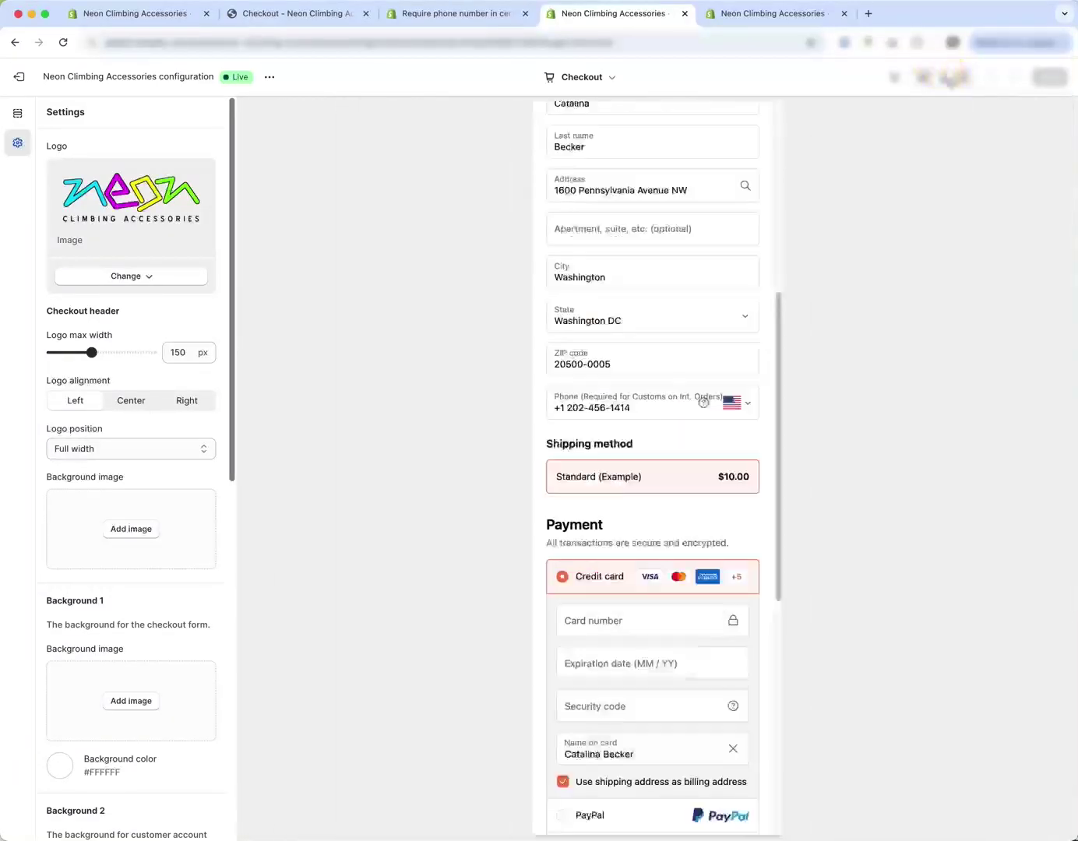
mouse_move(700, 402)
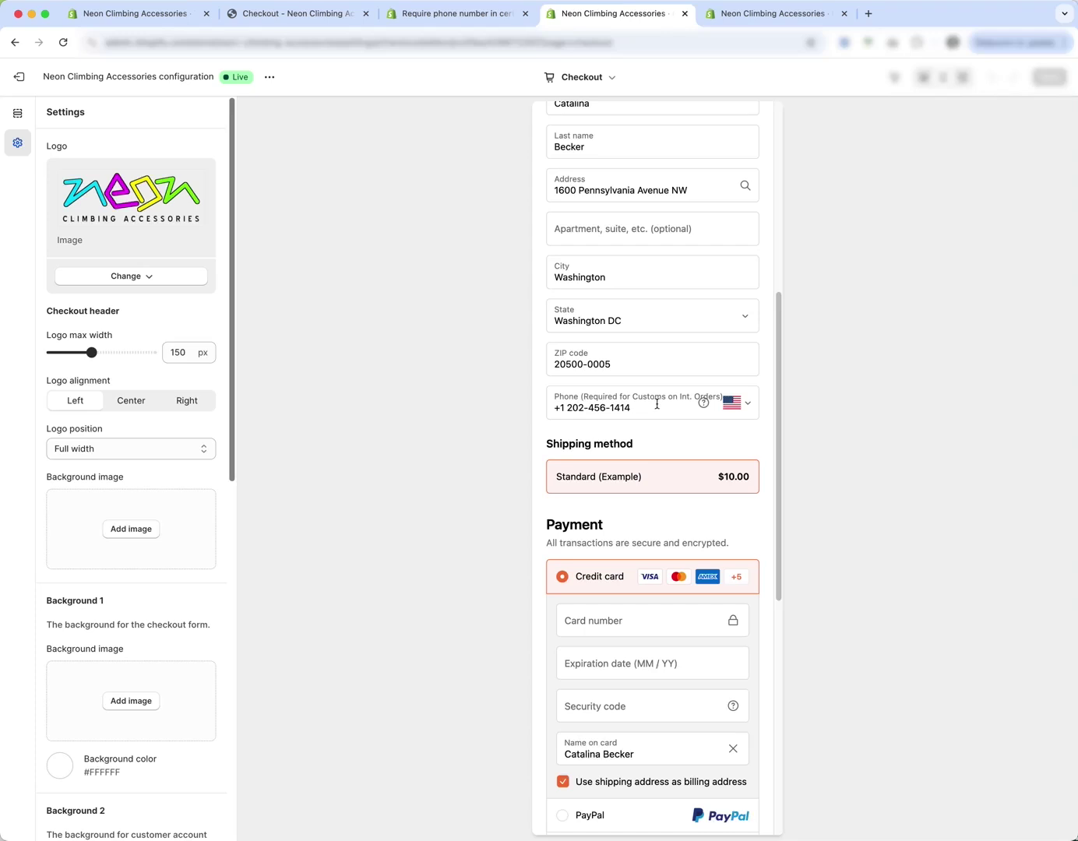
click(924, 78)
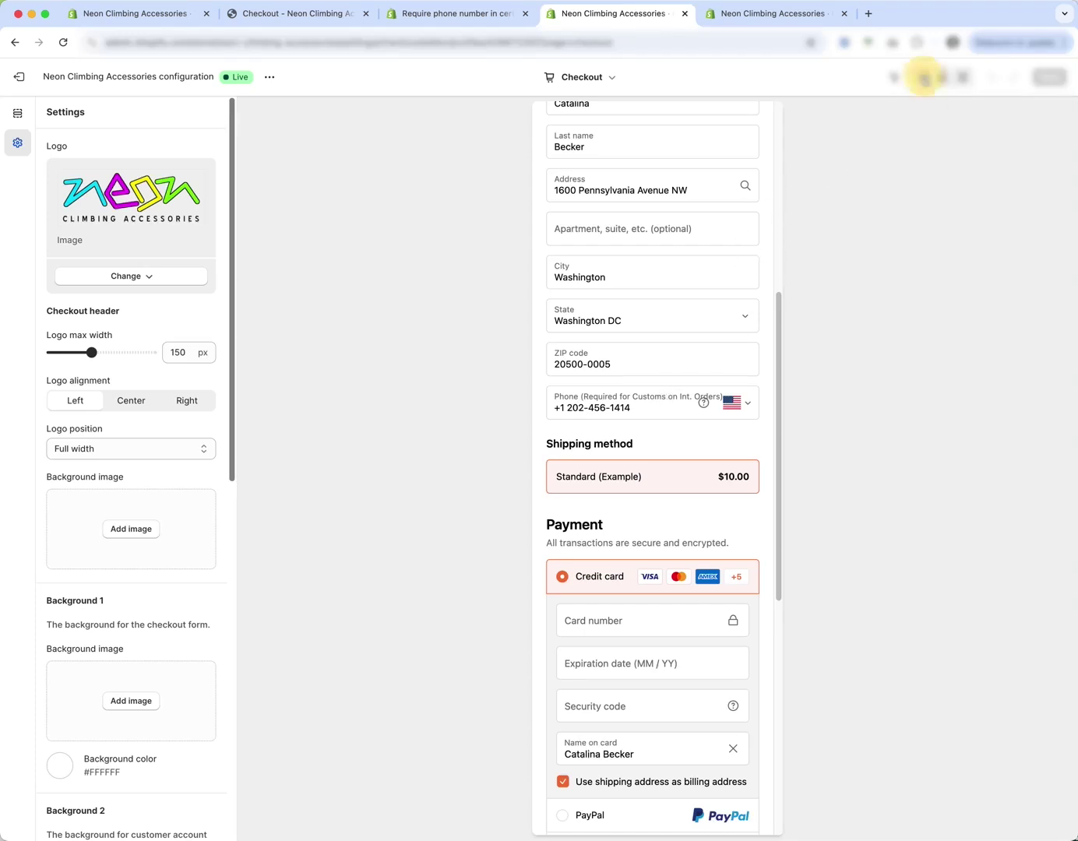
click(131, 14)
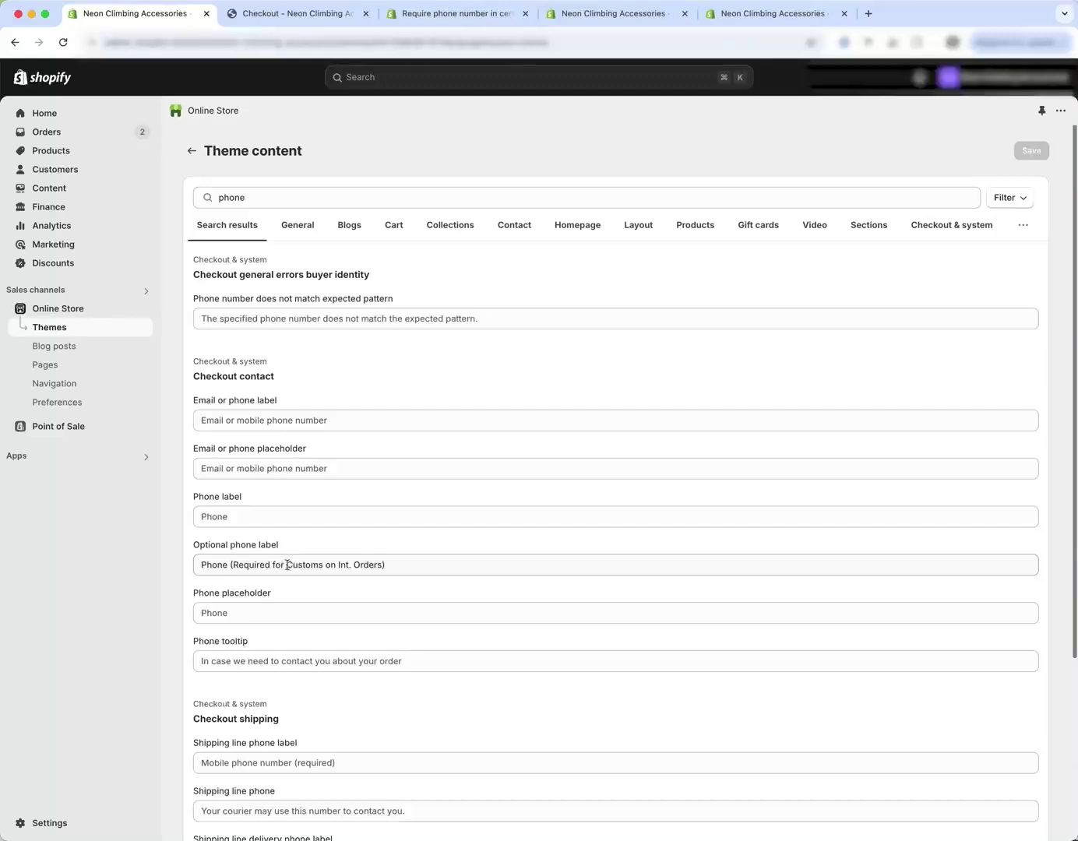
Remove 'Customs on' and expand 'Int.' to 'International' in the phone label, then save.
drag(287, 565, 339, 566)
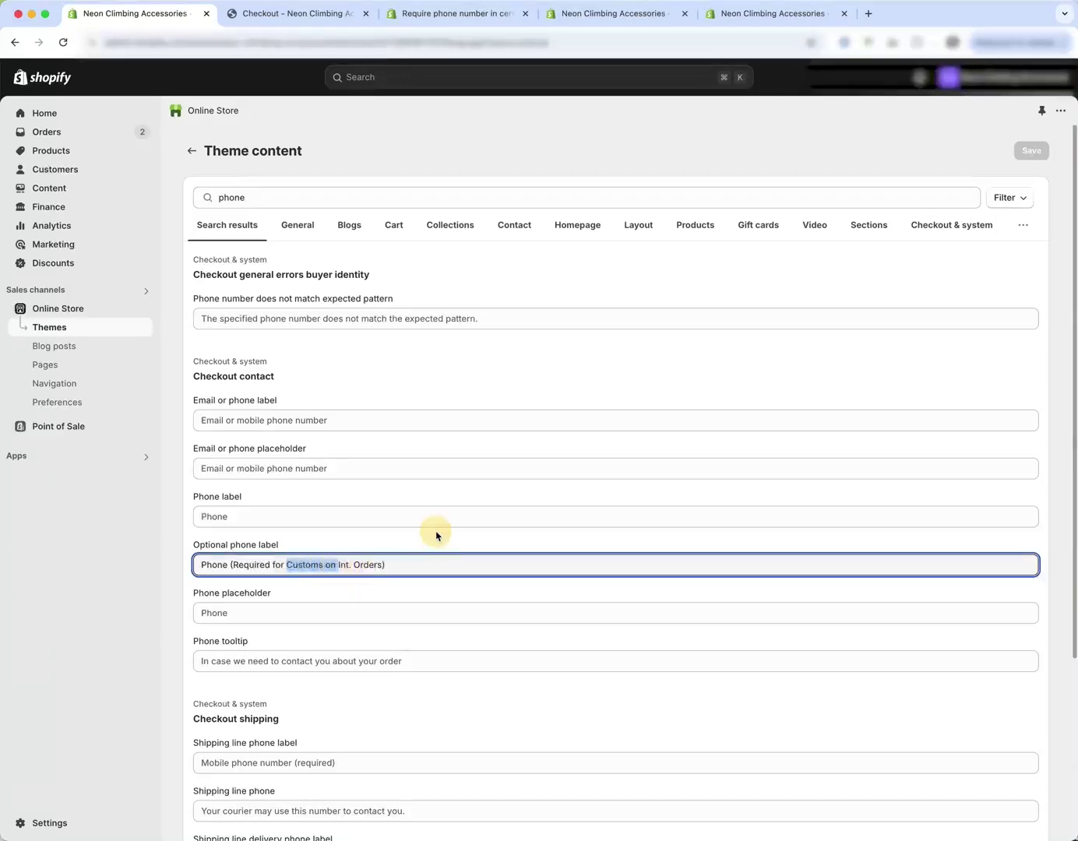
key(BackSpace)
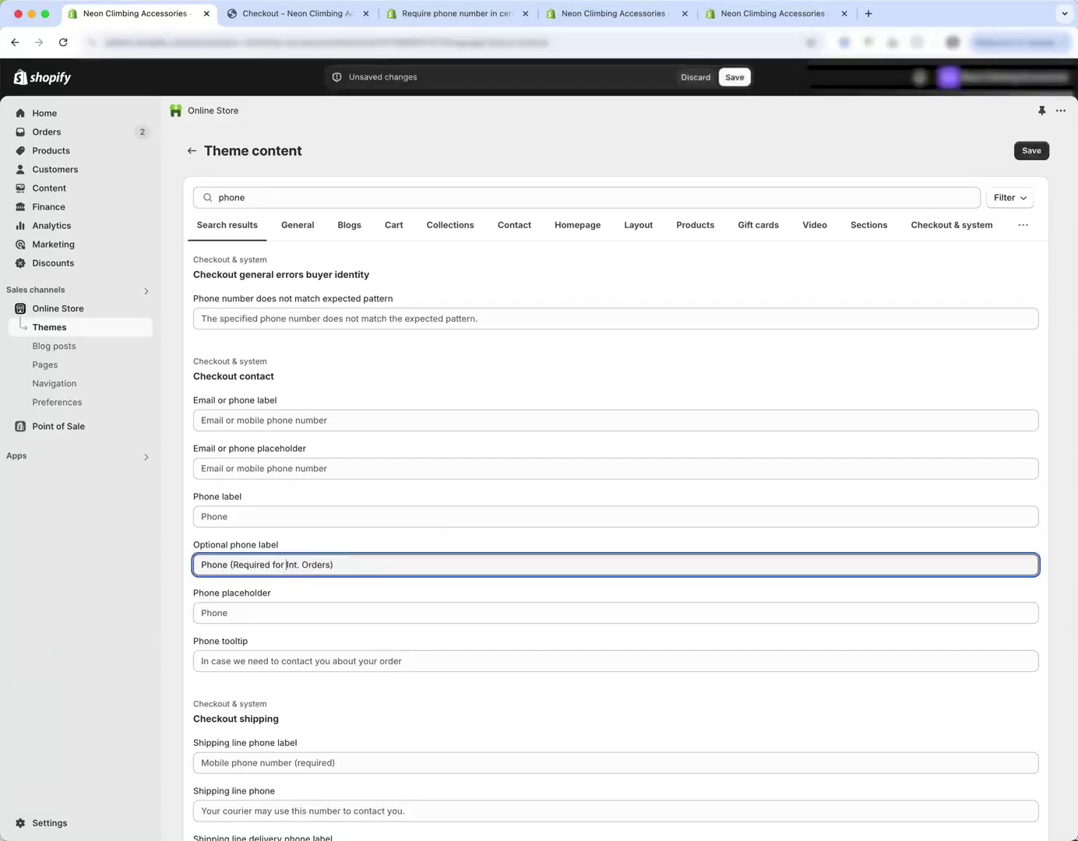
click(297, 564)
text(.)
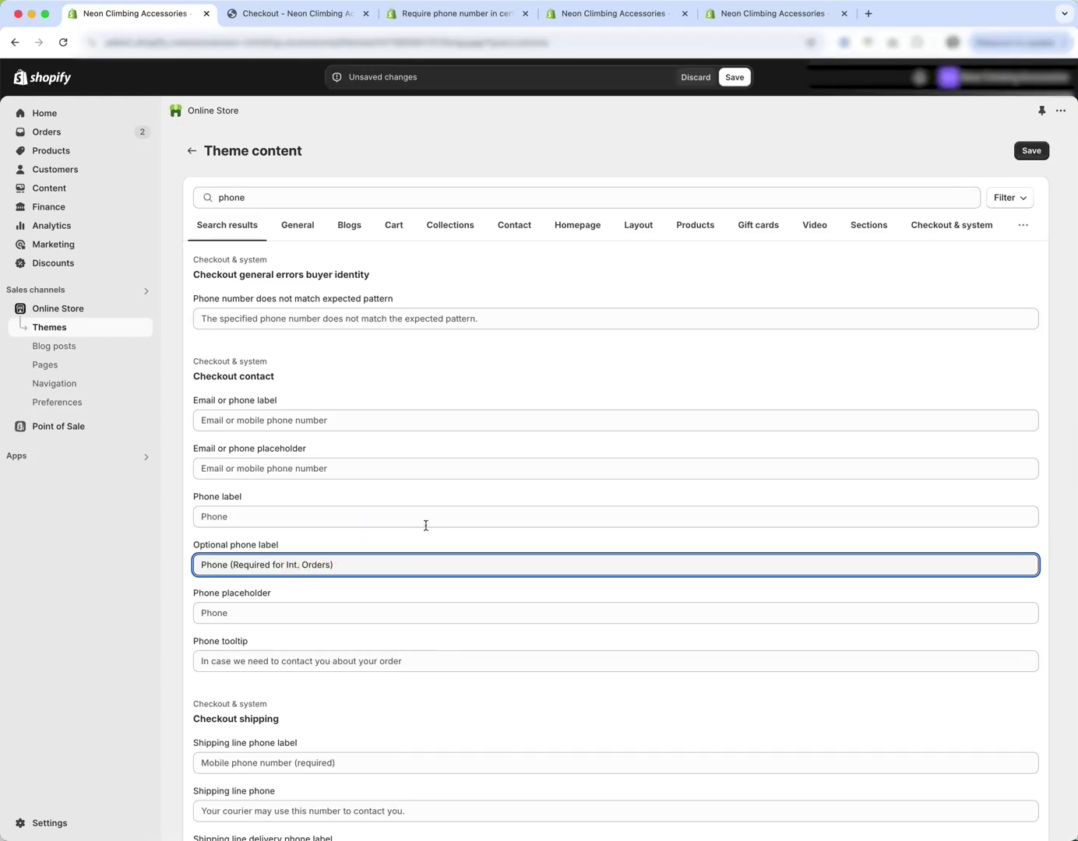
key(BackSpace)
text(ernational)
click(735, 77)
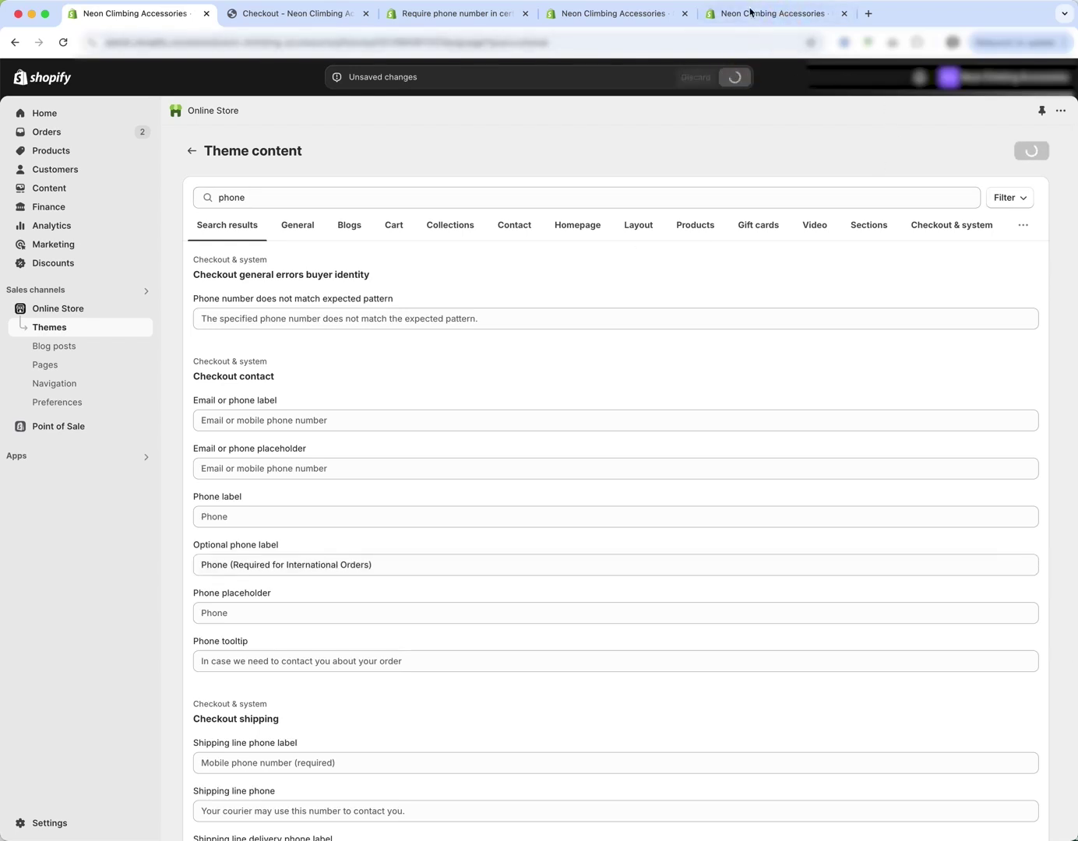
click(776, 19)
Reload the checkout preview and view the International Orders phone label in mobile layout.
click(645, 20)
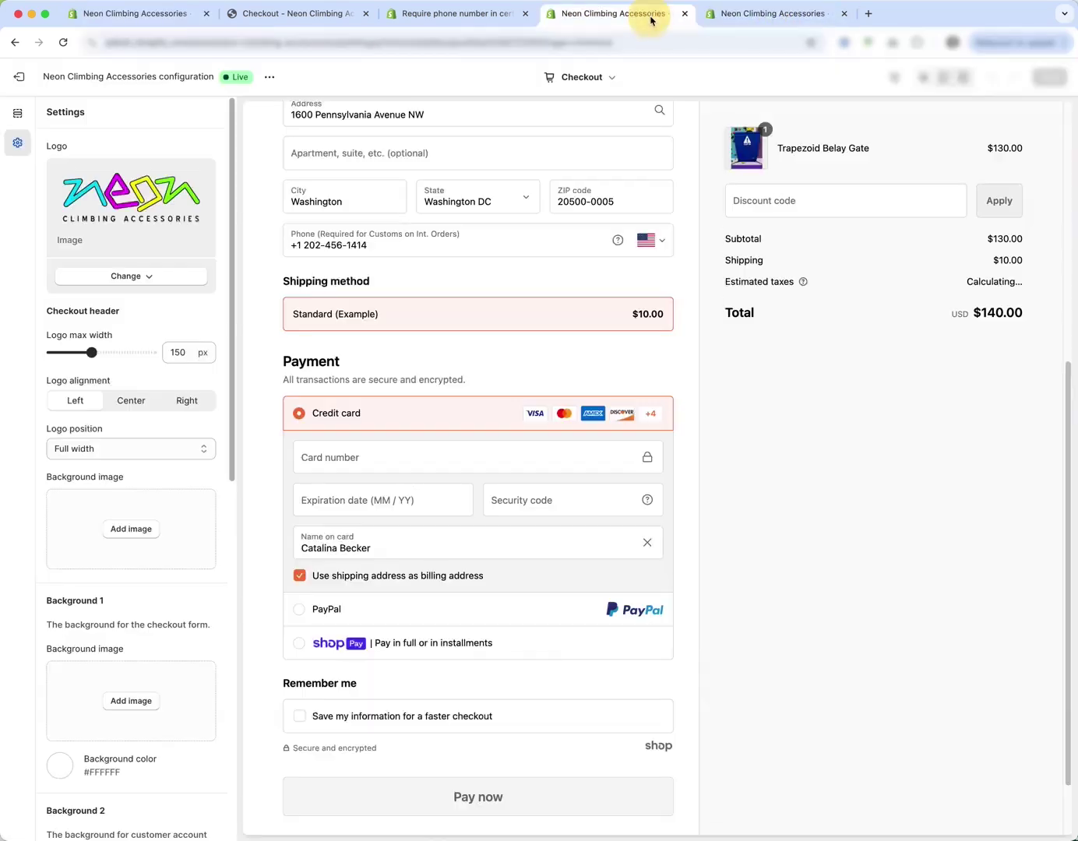
click(63, 42)
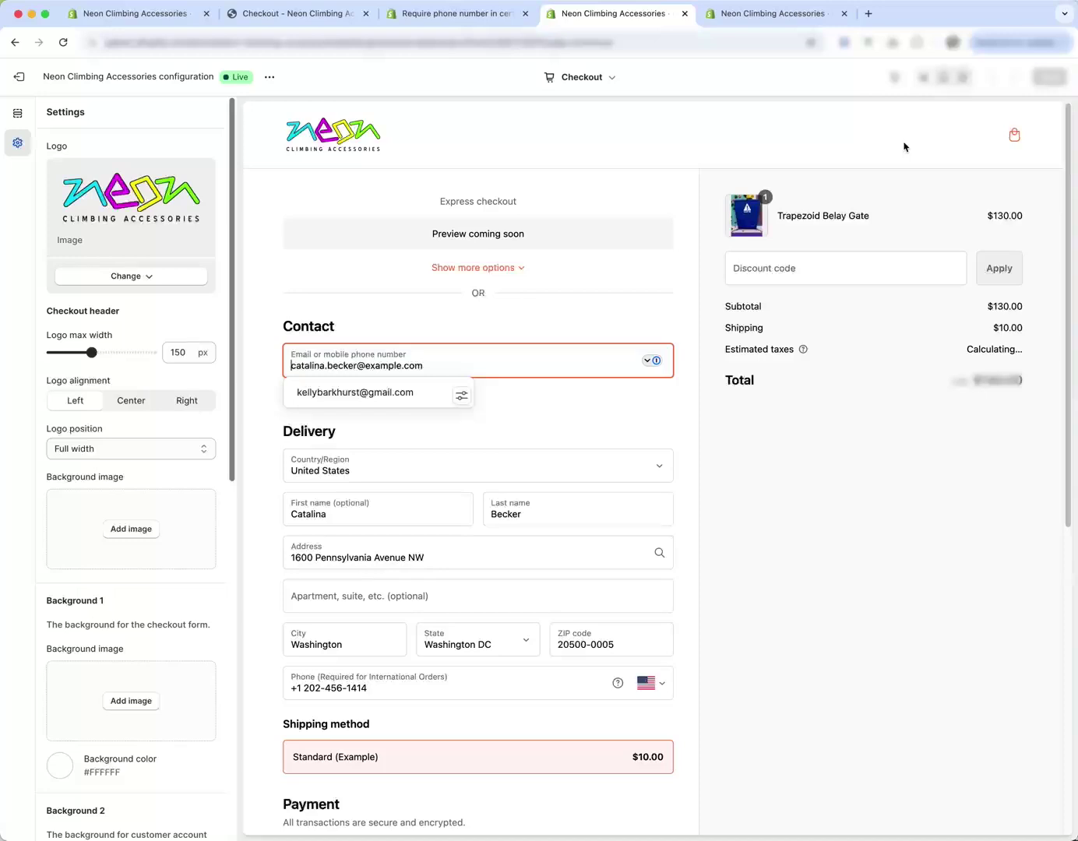
click(943, 77)
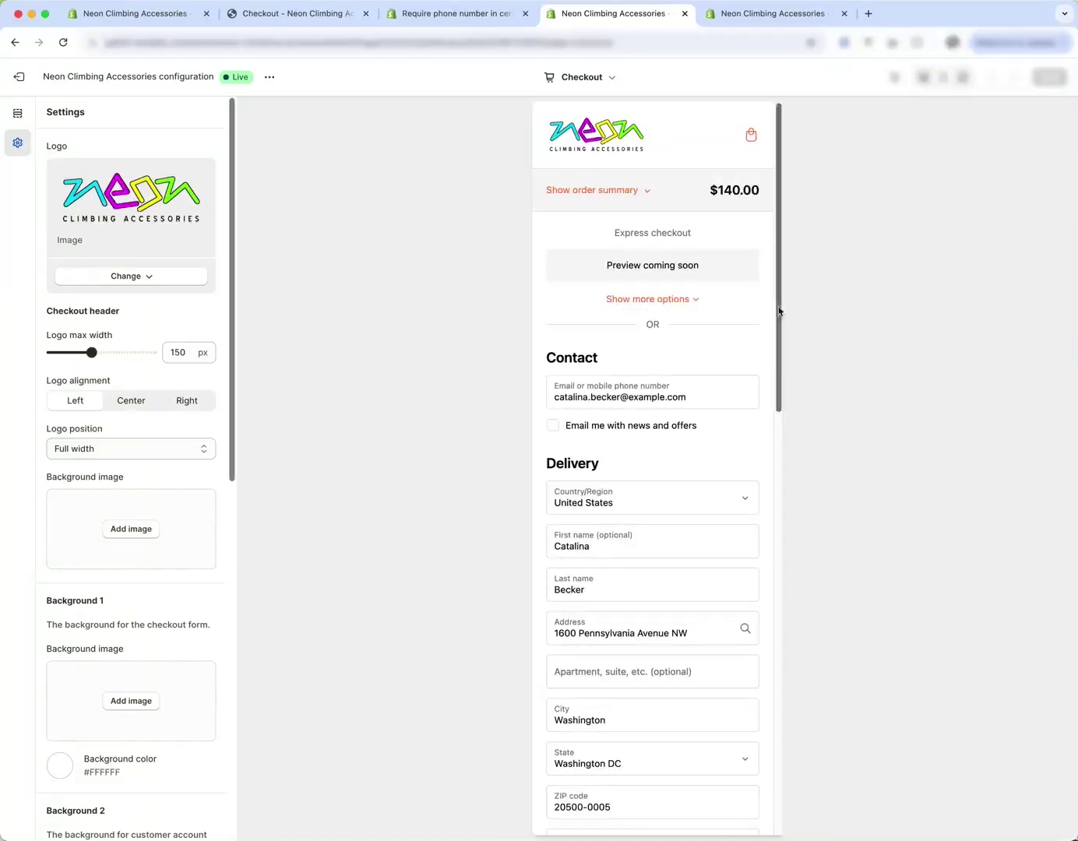
drag(777, 315, 752, 427)
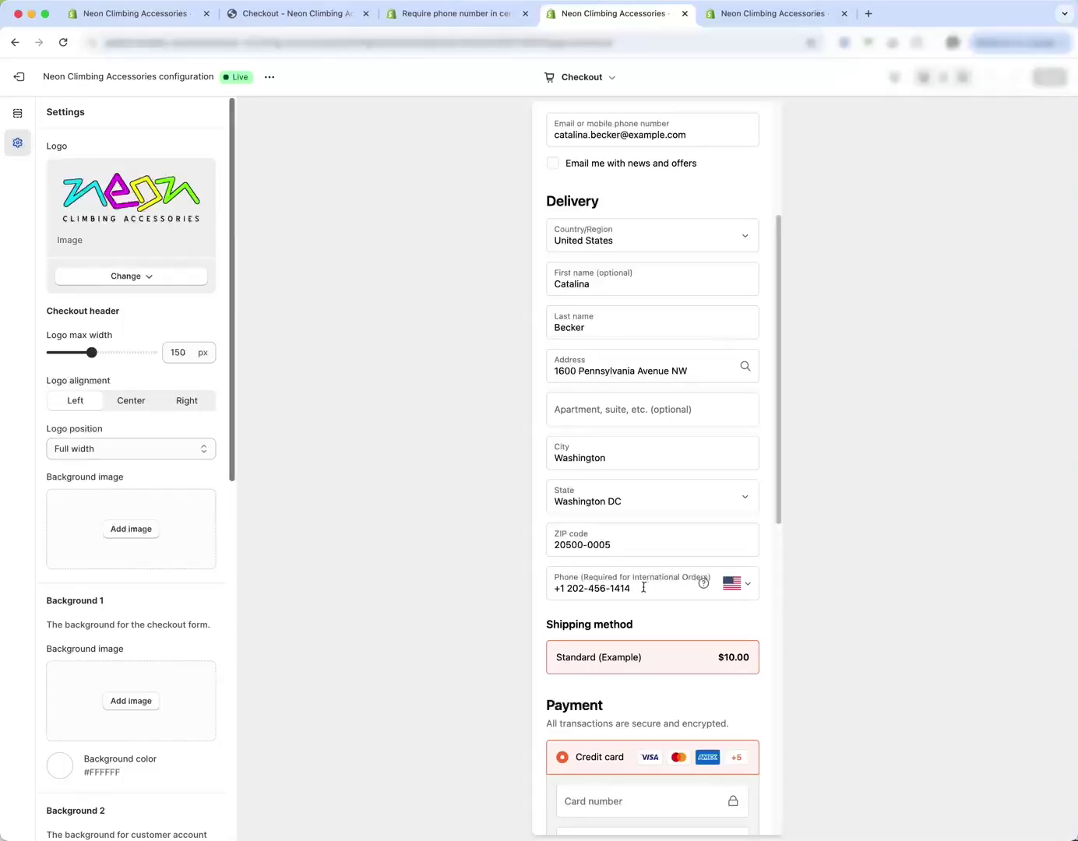
Compare the community thread's suggested label with the live checkout page.
click(440, 14)
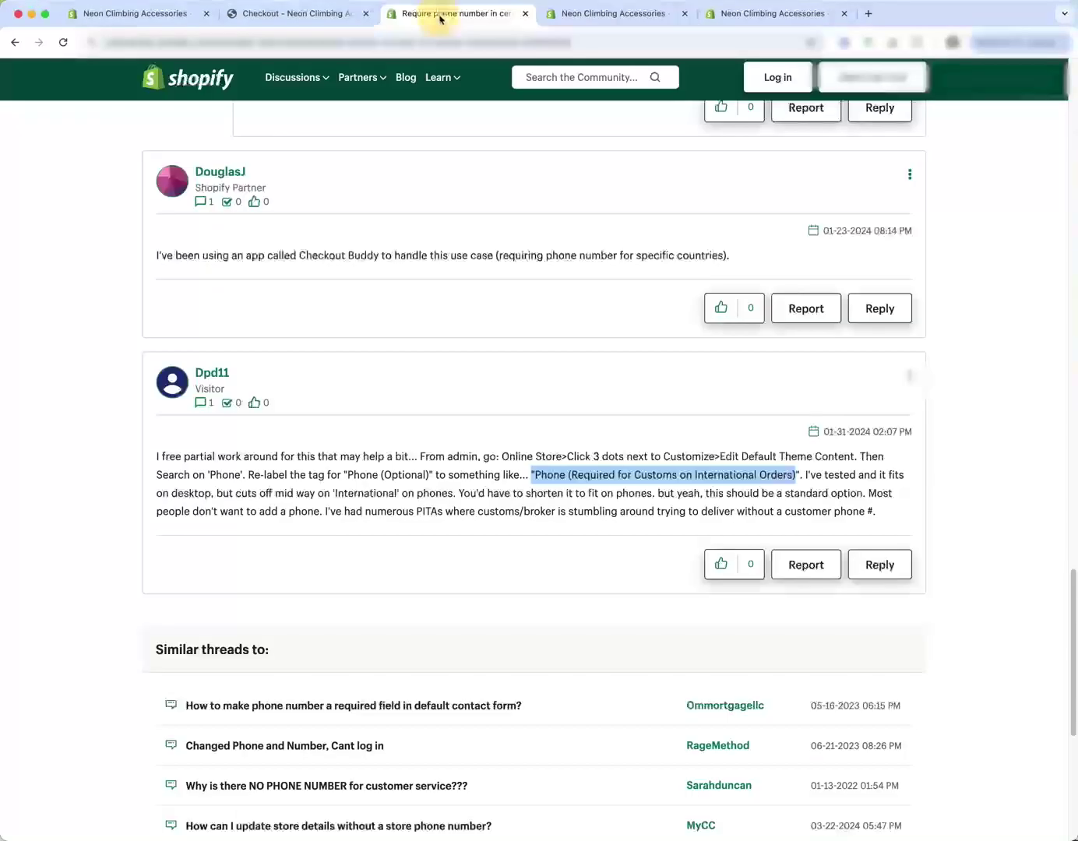
click(339, 13)
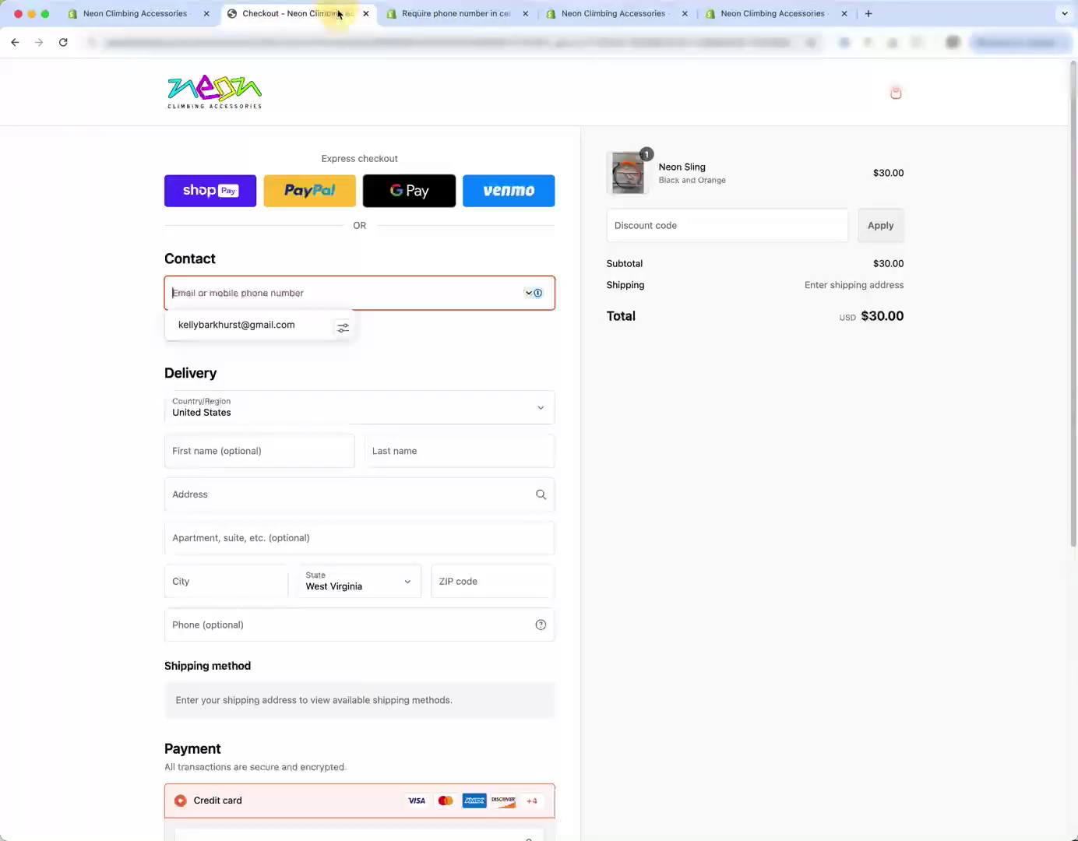
click(136, 14)
Replace 'ernational' with '.' so the label reads 'Phone (Required for Int. Orders)', and save.
drag(294, 564, 341, 555)
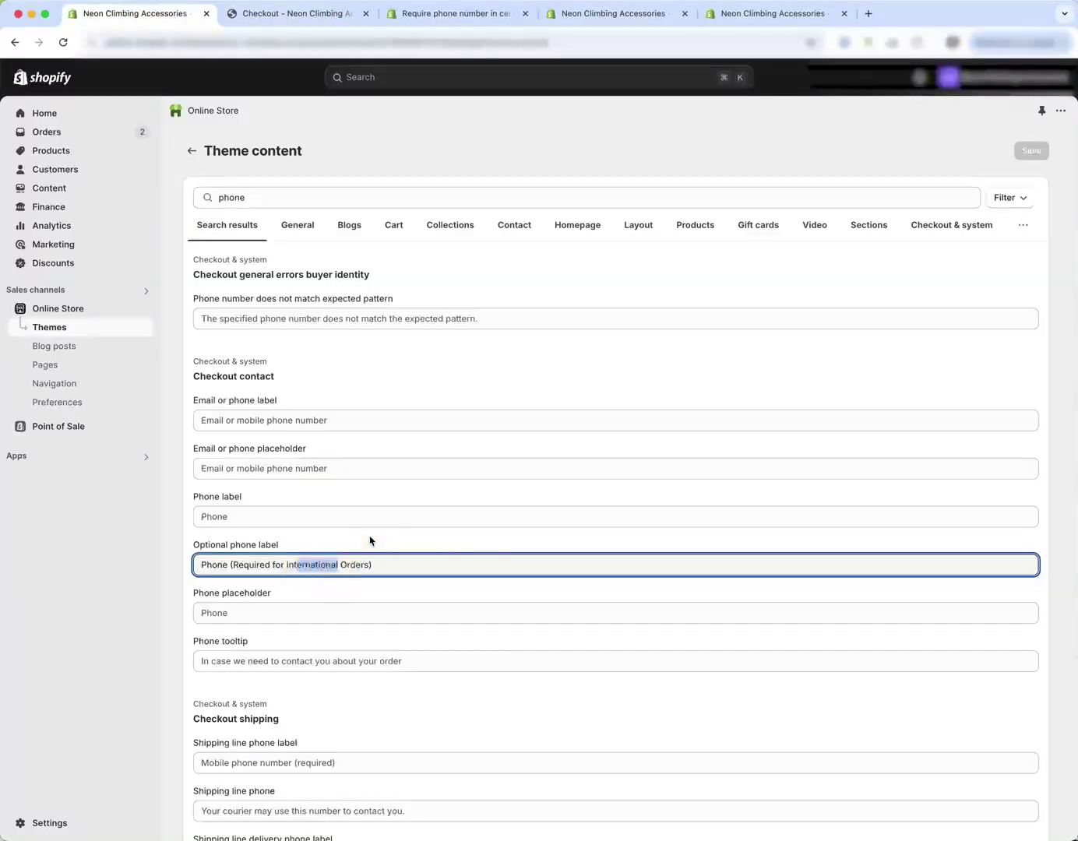
text(.)
click(1029, 150)
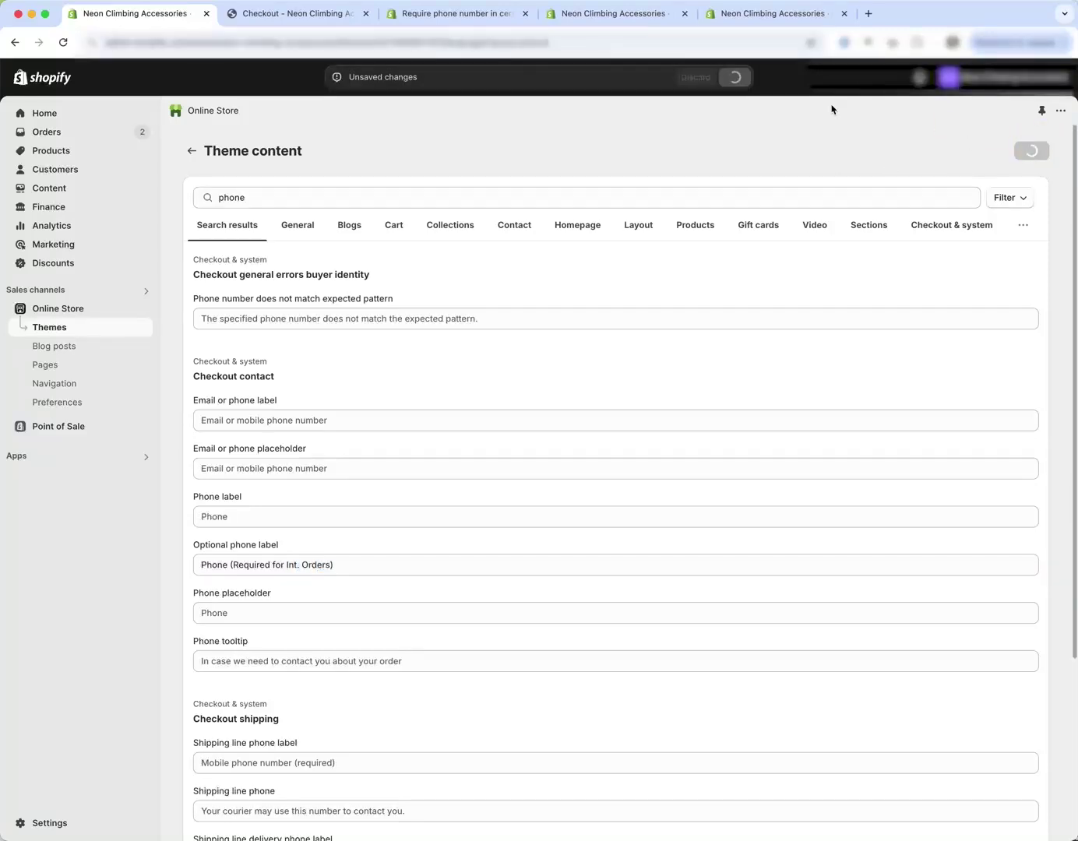
click(761, 14)
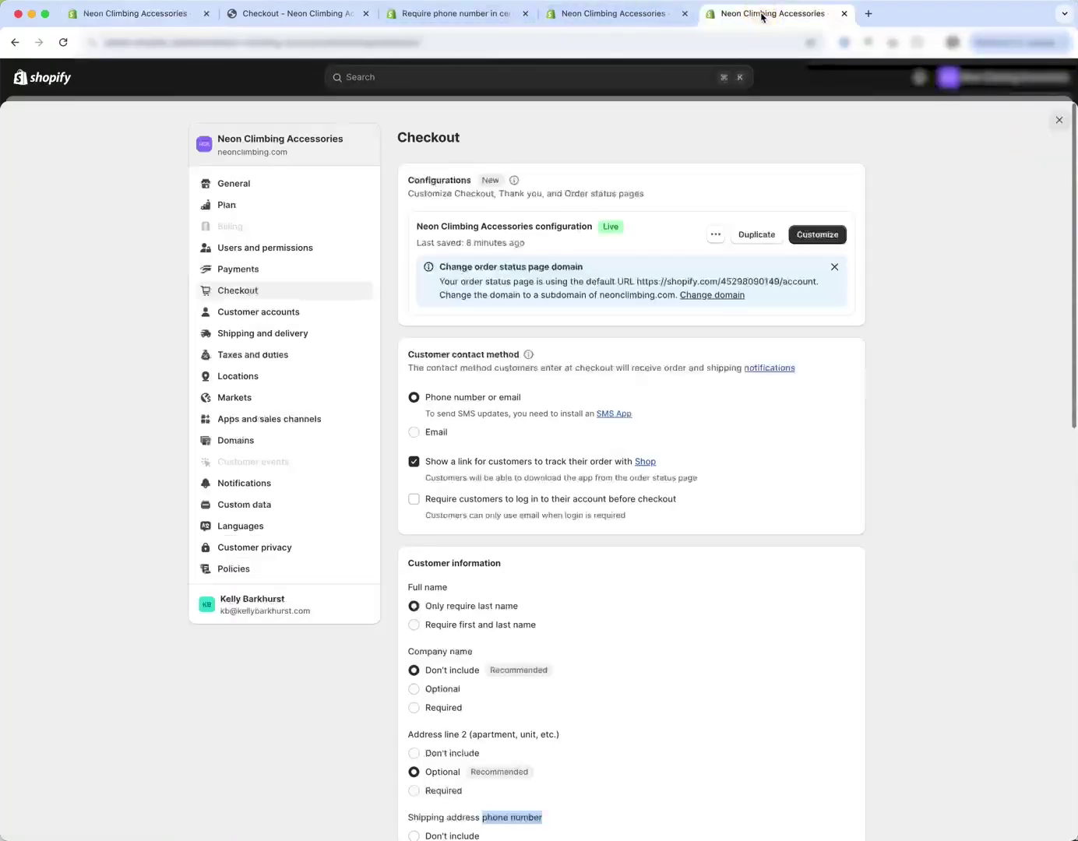
click(605, 14)
Reload the desktop checkout preview and scroll down to the 'Phone (Required for Int. Orders)' field.
click(64, 41)
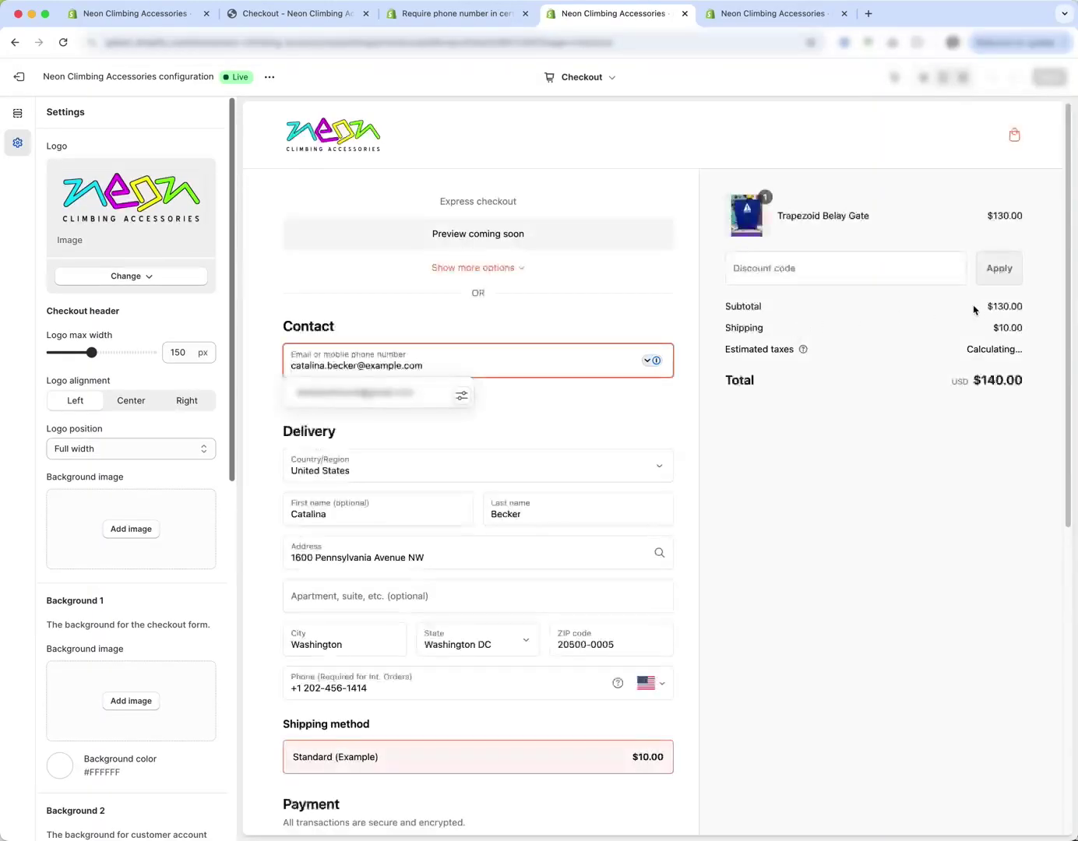
scroll(1051, 357, down, 5)
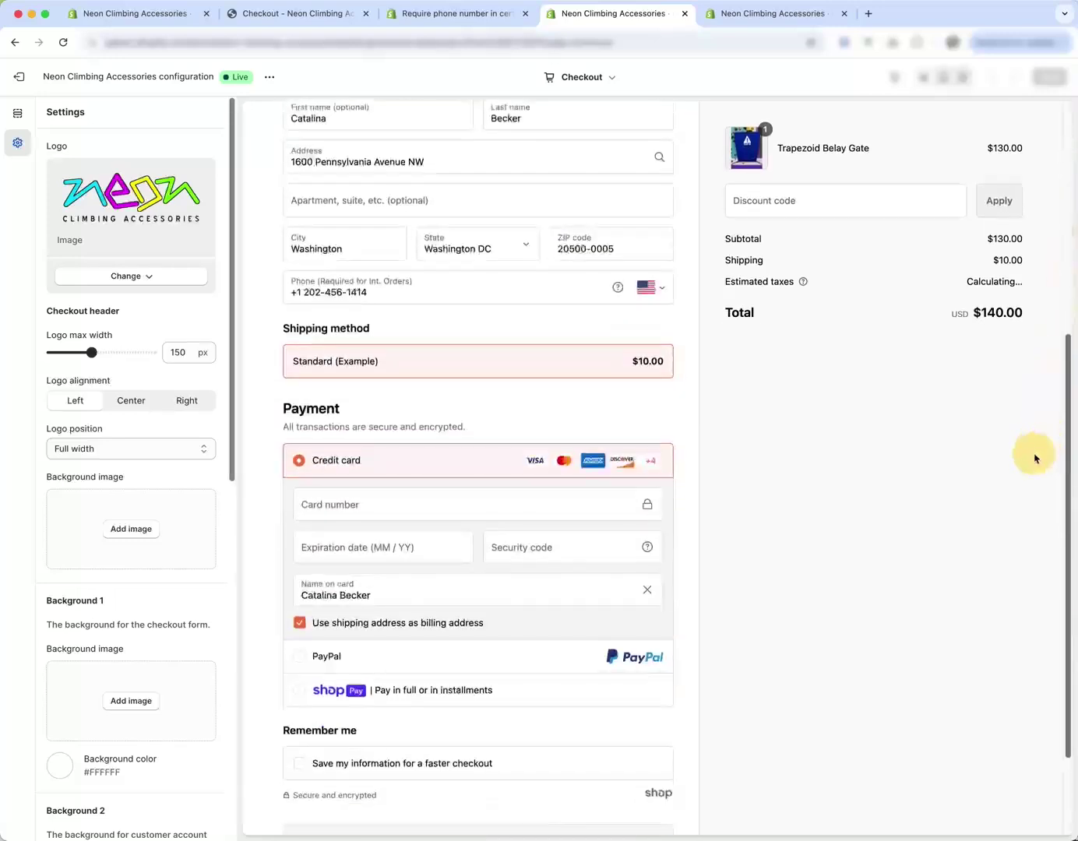